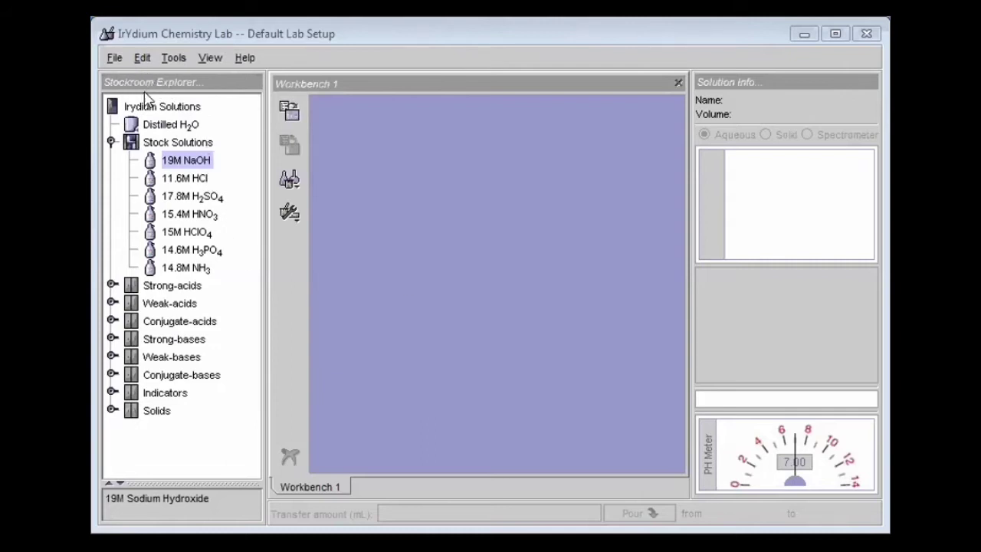
# Look through the bottles in the Stock Solutions cabinet of the stockroom, leaving the cabinet collapsed
pyautogui.click(111, 141)
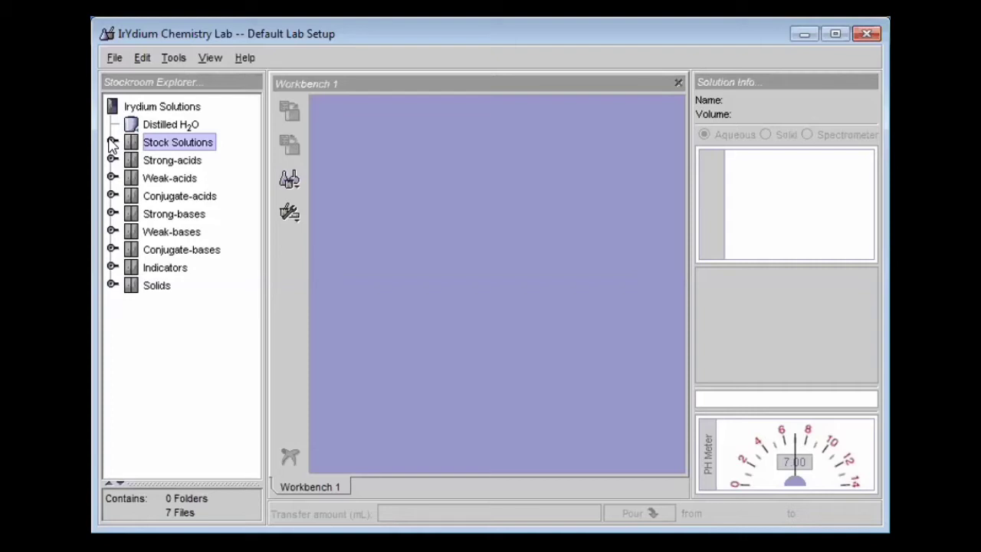
pyautogui.click(112, 143)
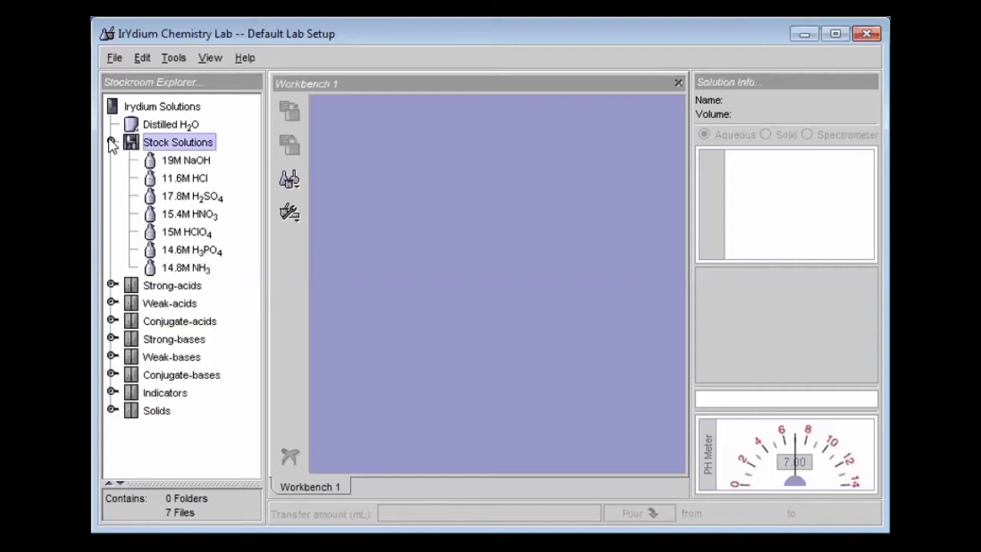
pyautogui.click(112, 143)
pyautogui.click(112, 143)
pyautogui.click(112, 143)
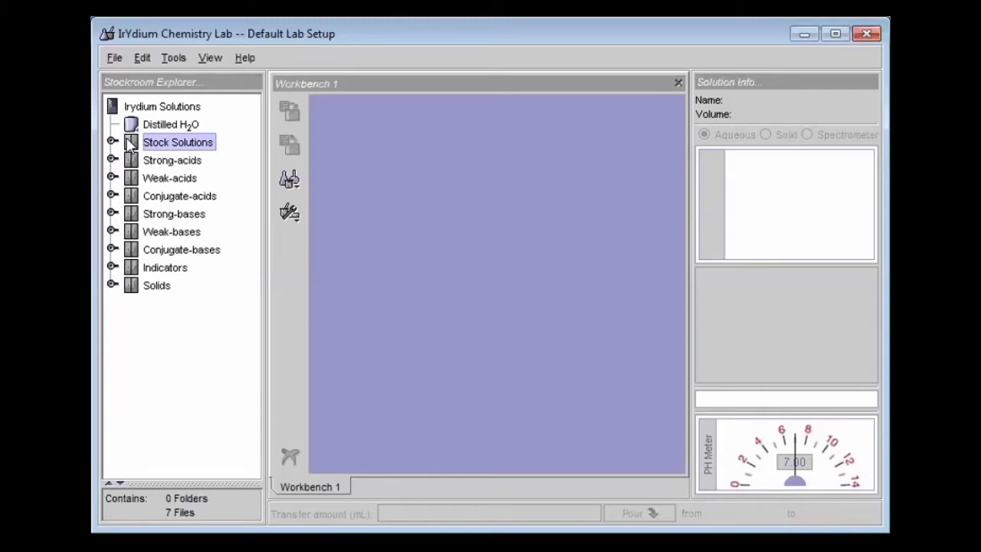
pyautogui.doubleClick(129, 145)
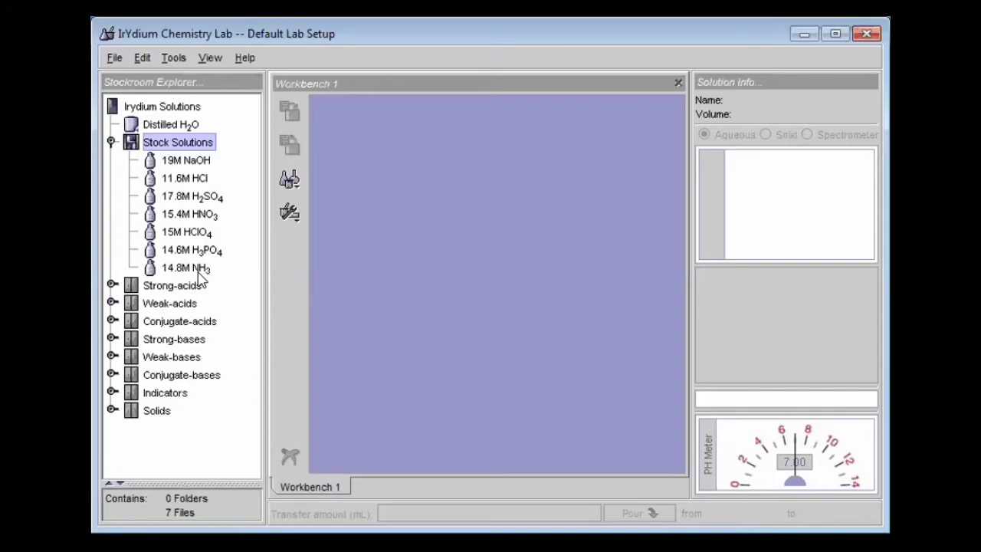
pyautogui.click(111, 142)
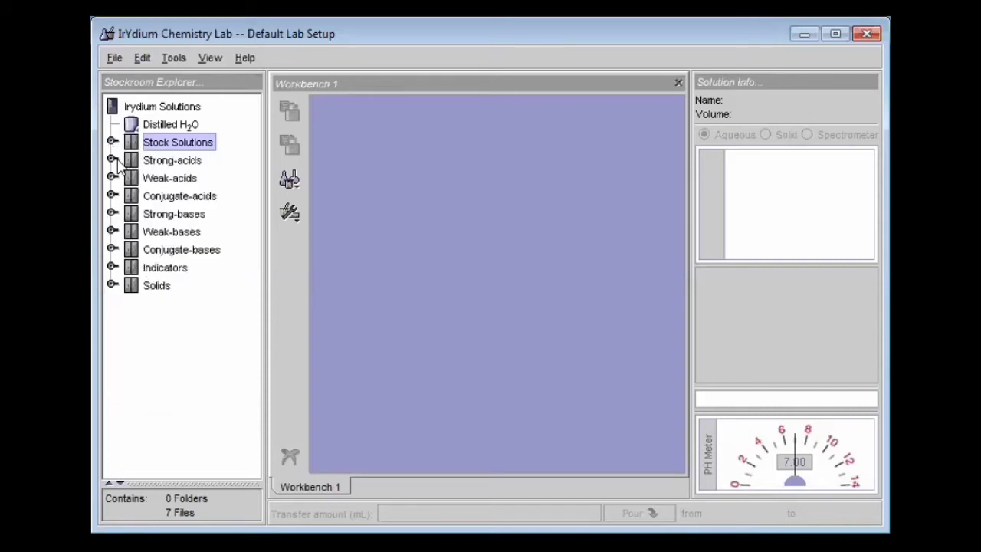
# Look through the Strong-acids, Indicators and Solids cabinets in the stockroom, collapsing each one again
pyautogui.click(112, 160)
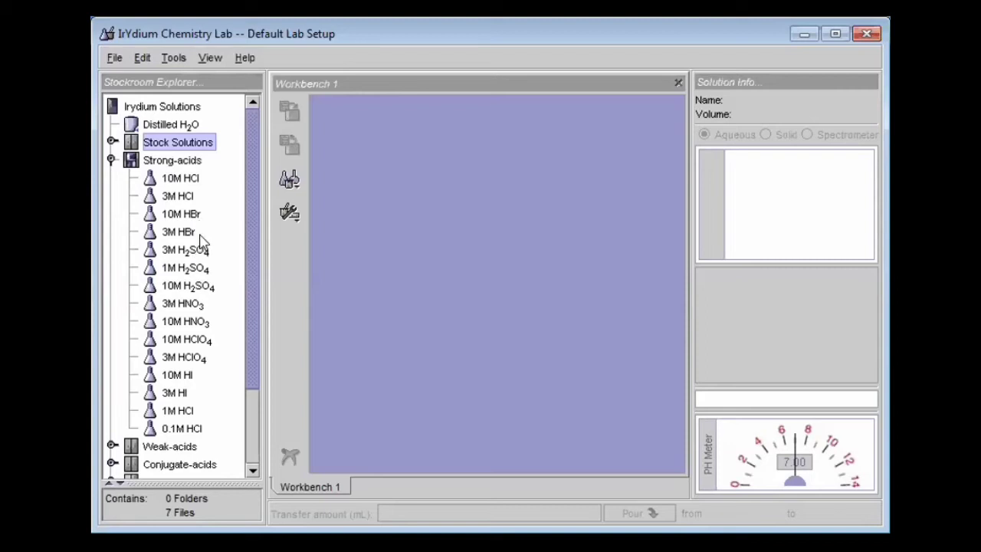
pyautogui.click(112, 160)
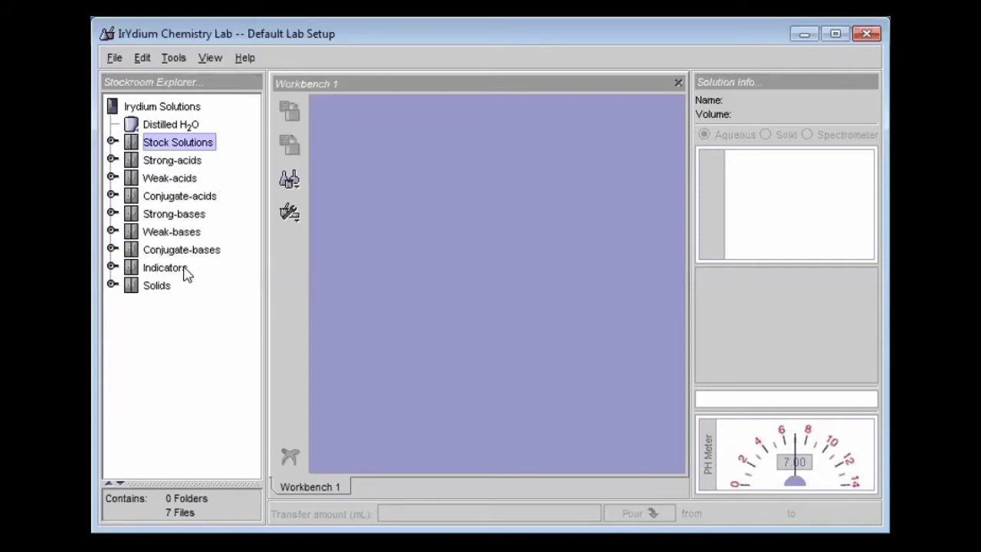
pyautogui.click(111, 266)
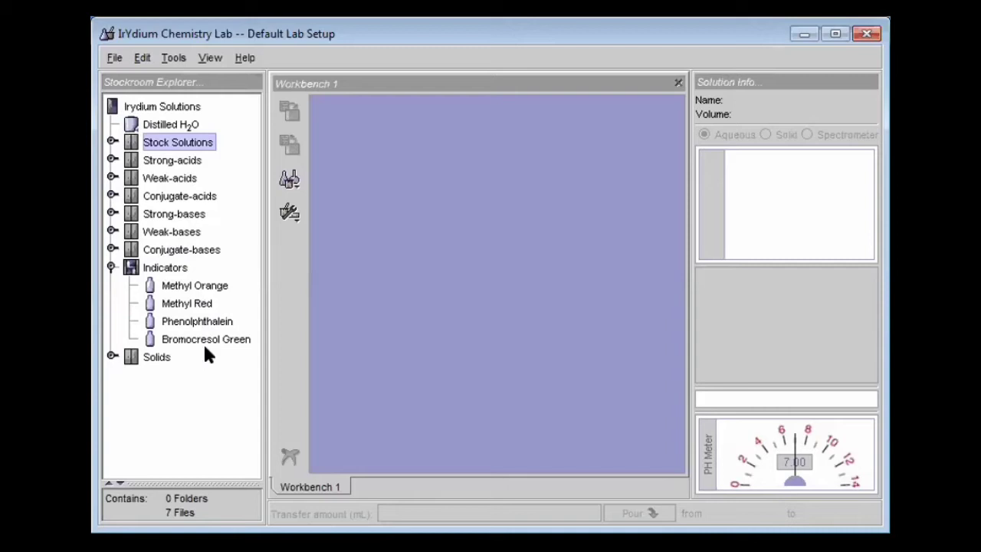
pyautogui.click(112, 357)
pyautogui.click(111, 357)
pyautogui.click(112, 268)
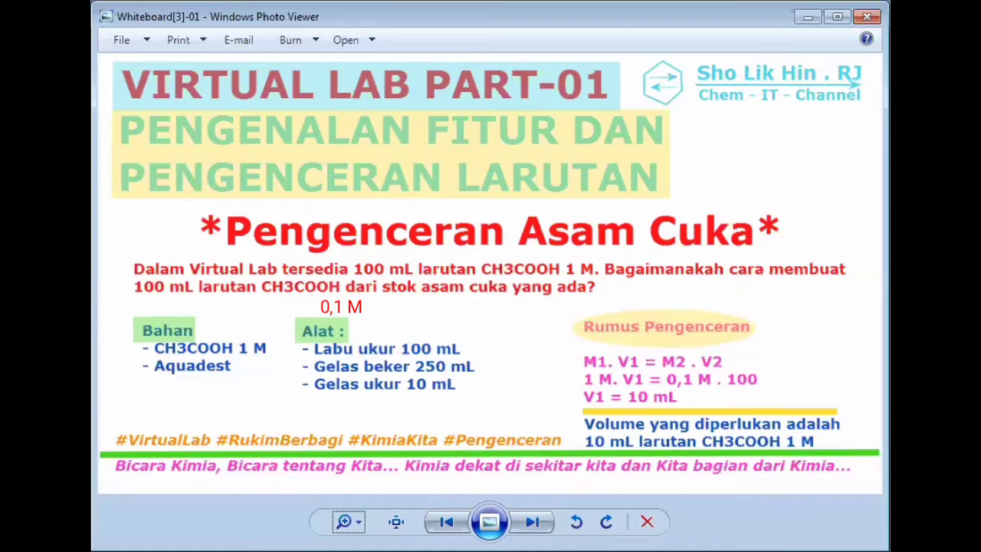
# Switch back to IrYdium Chemistry Lab and bring 1M CH3COOH from the Weak-acids cabinet onto the workbench
pyautogui.hotkey('alt', 'Tab')
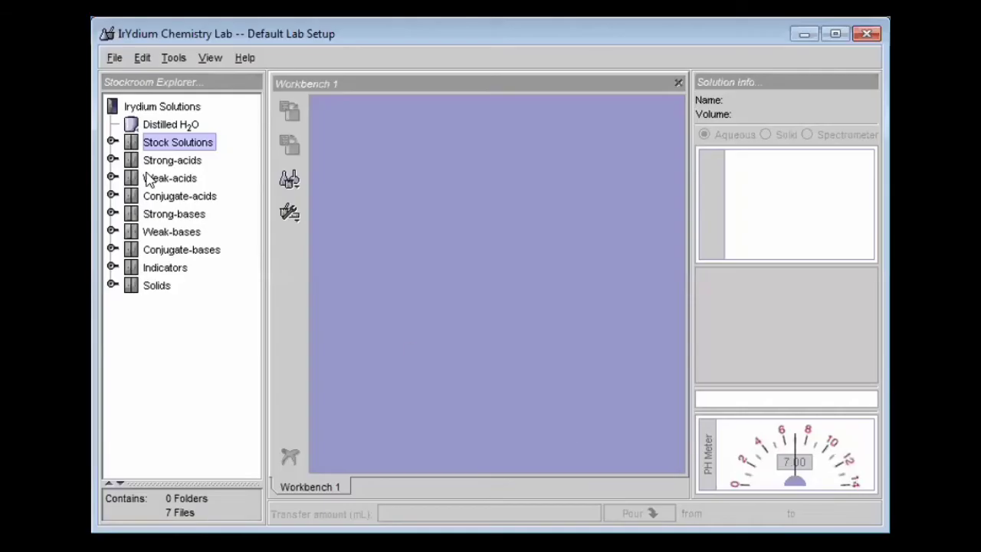
pyautogui.doubleClick(147, 177)
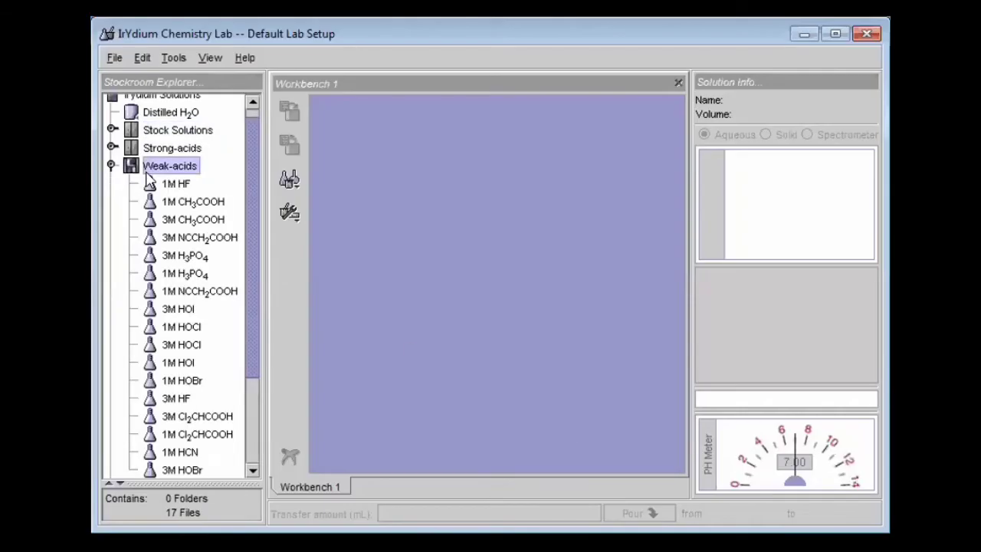
pyautogui.click(188, 205)
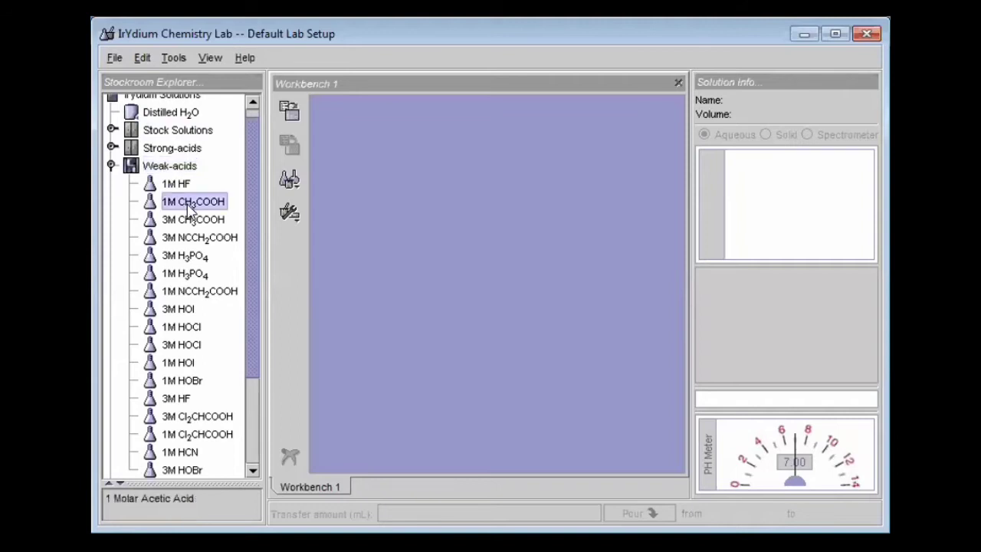
pyautogui.click(202, 220)
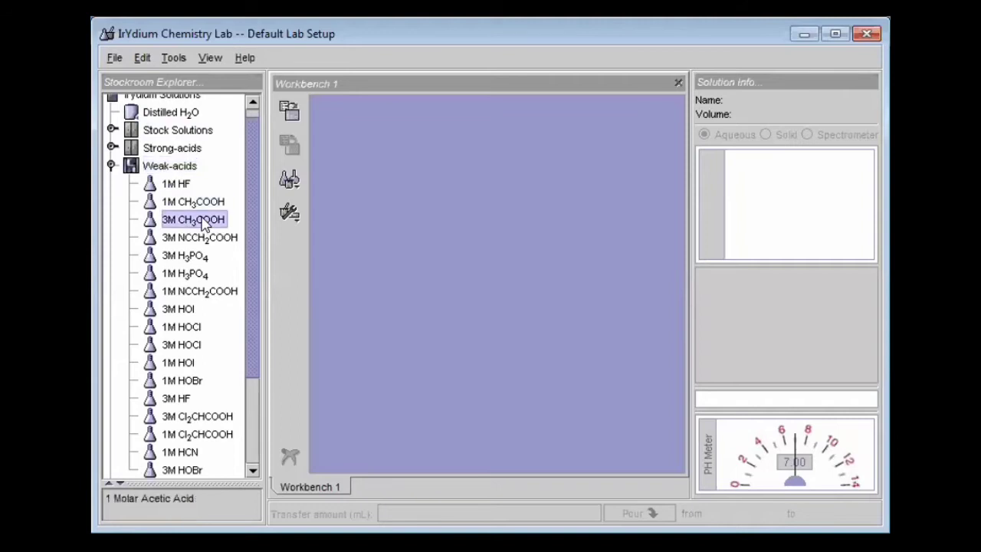
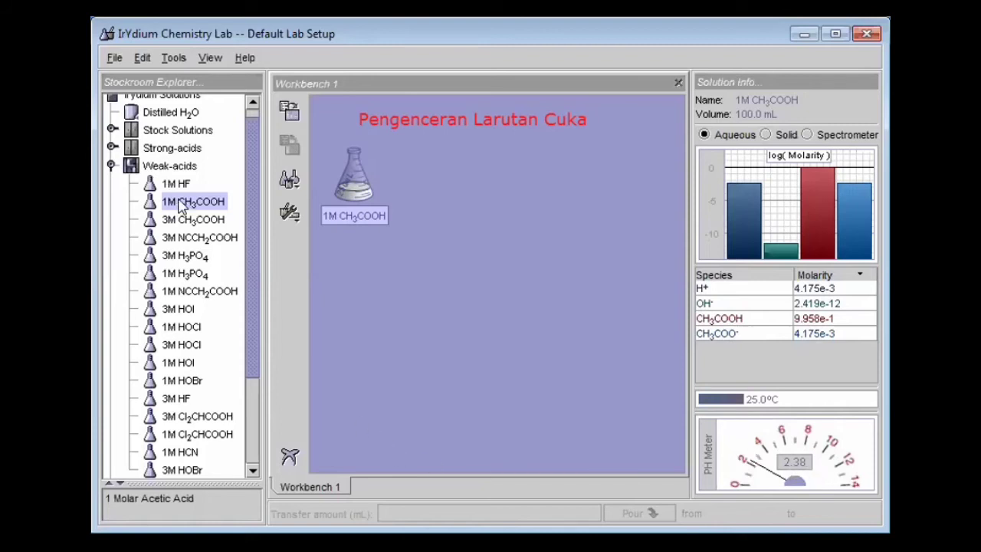
# Add Distilled H2O beside the 1M CH3COOH flask and place an empty 250mL beaker on the workbench
pyautogui.doubleClick(162, 113)
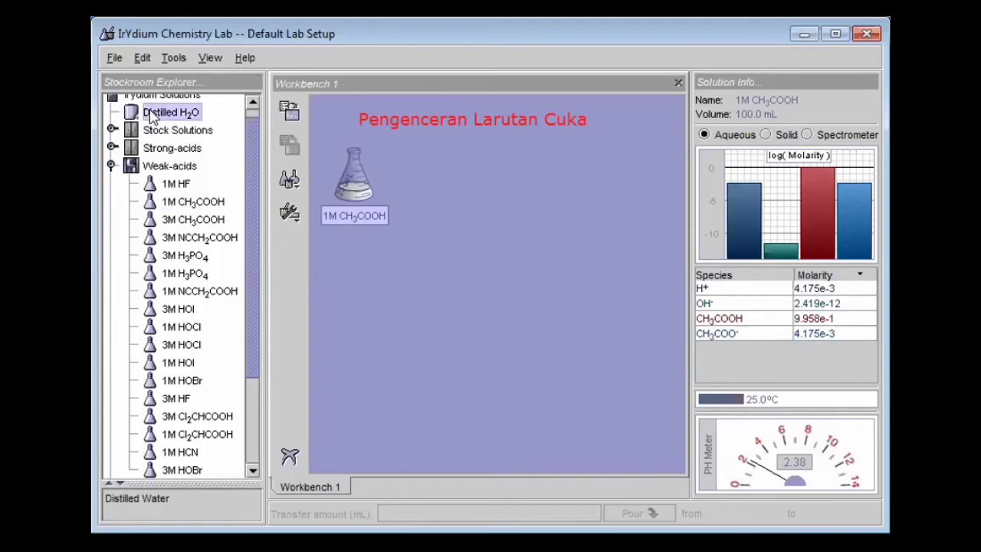
pyautogui.moveTo(447, 152); pyautogui.dragTo(447, 181)
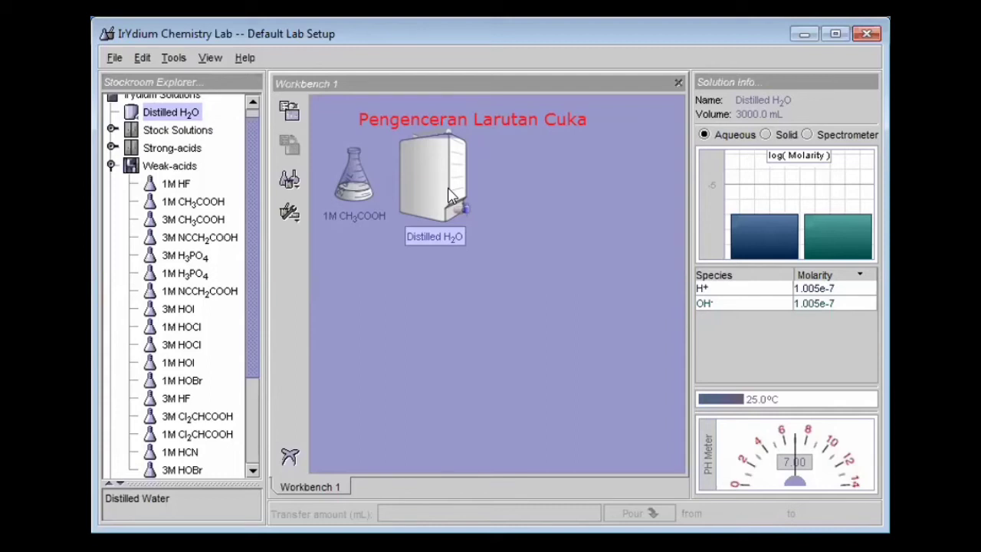
pyautogui.click(297, 187)
pyautogui.moveTo(314, 205)
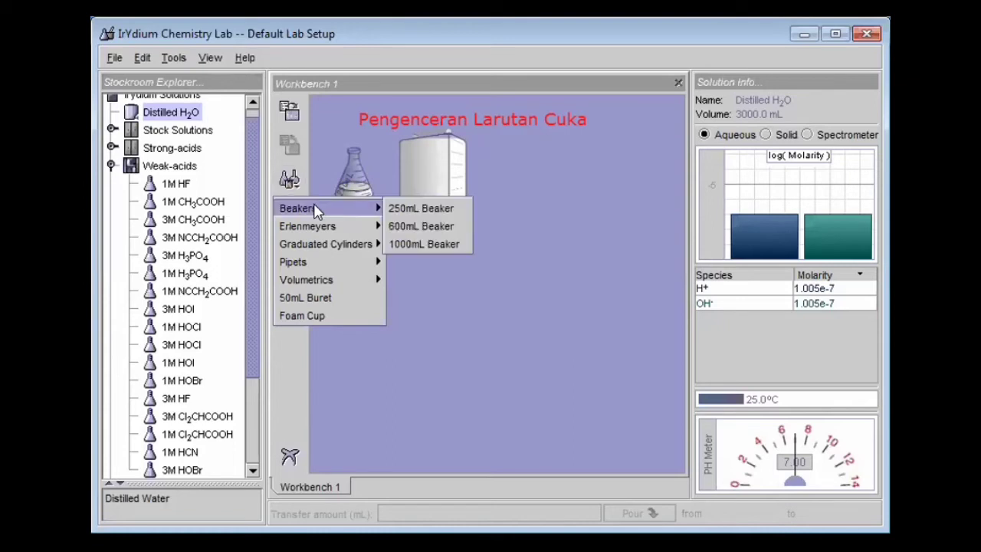
pyautogui.click(410, 208)
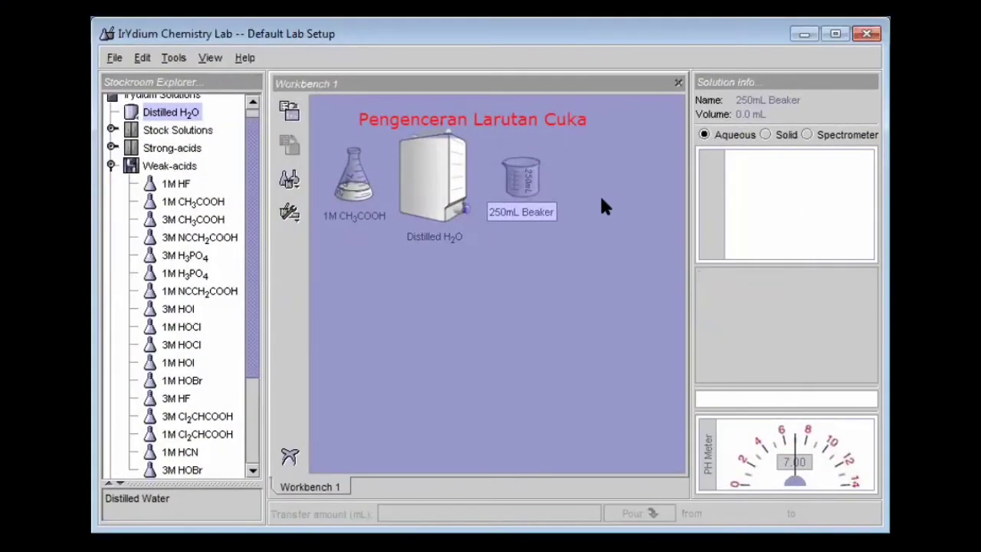
pyautogui.click(602, 205)
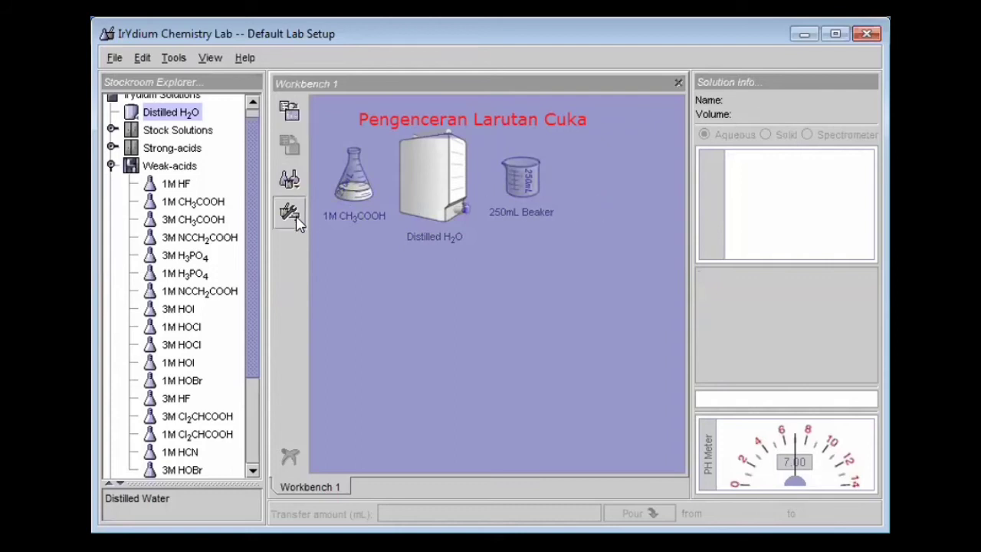
# Add a 10mL graduated cylinder to the workbench and place it beside the 250mL beaker, clear of its label
pyautogui.click(290, 183)
pyautogui.moveTo(337, 244)
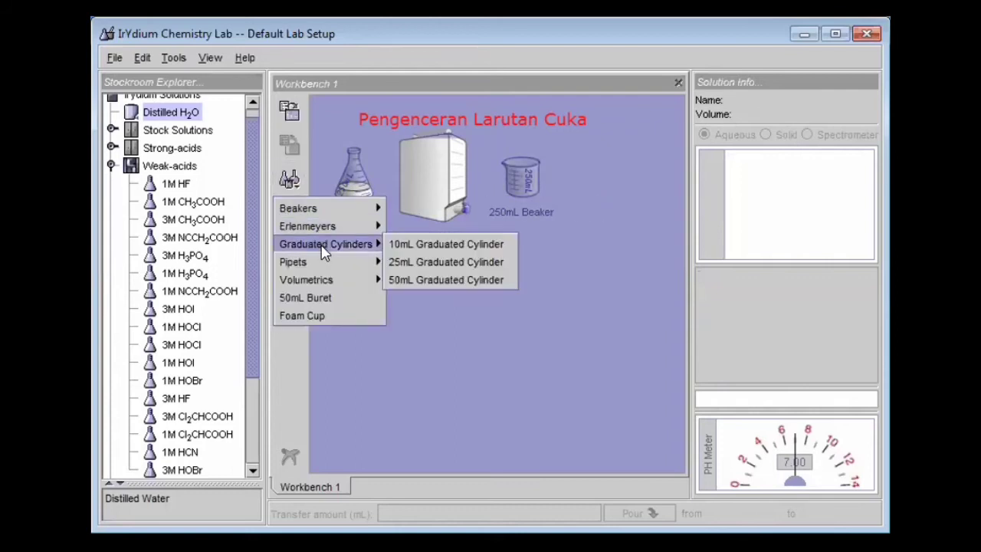
pyautogui.click(469, 247)
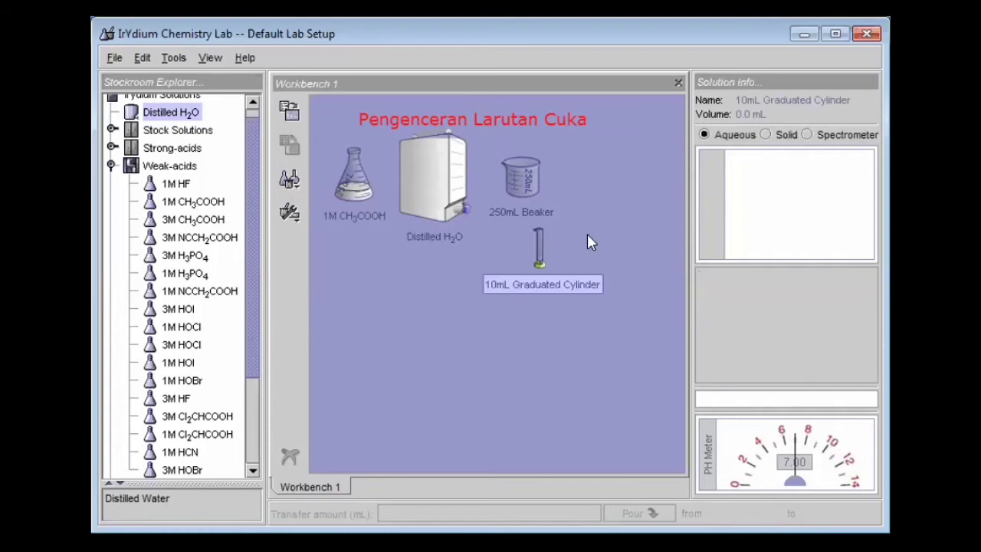
pyautogui.moveTo(537, 252); pyautogui.dragTo(588, 184)
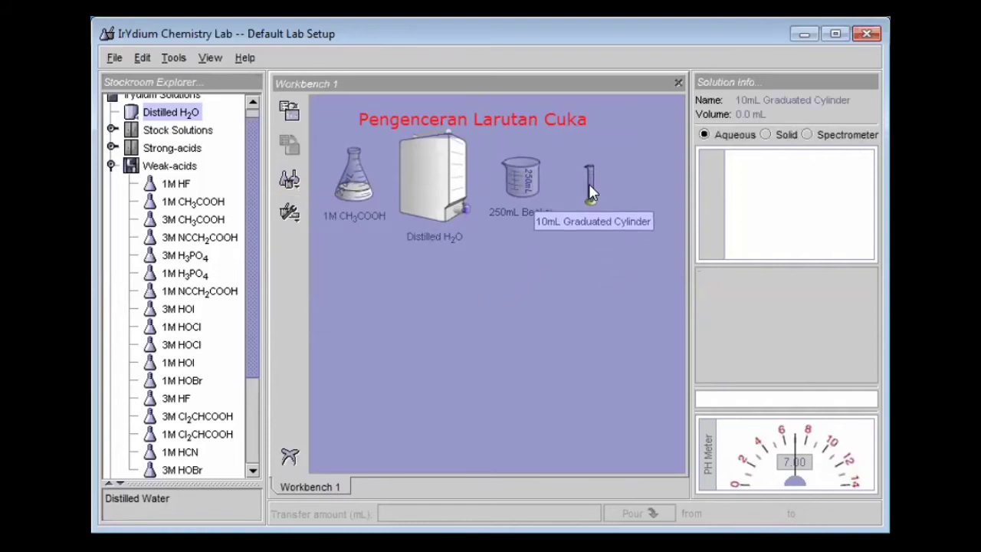
pyautogui.click(559, 282)
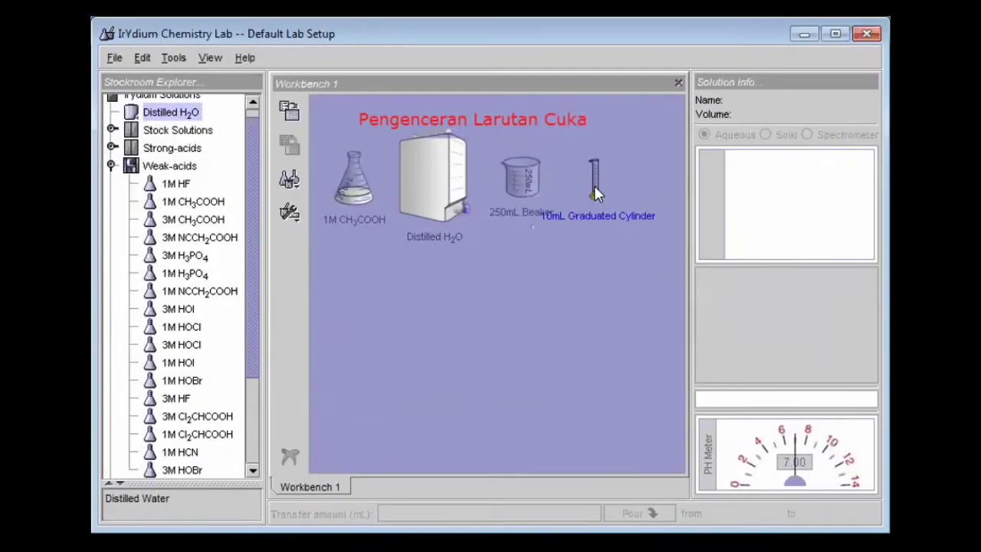
pyautogui.click(607, 183)
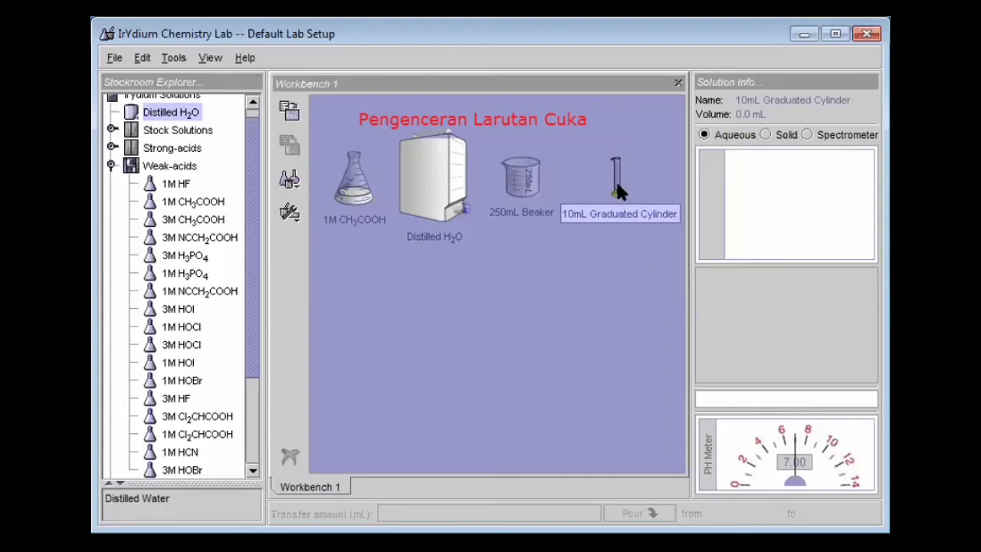
pyautogui.click(606, 402)
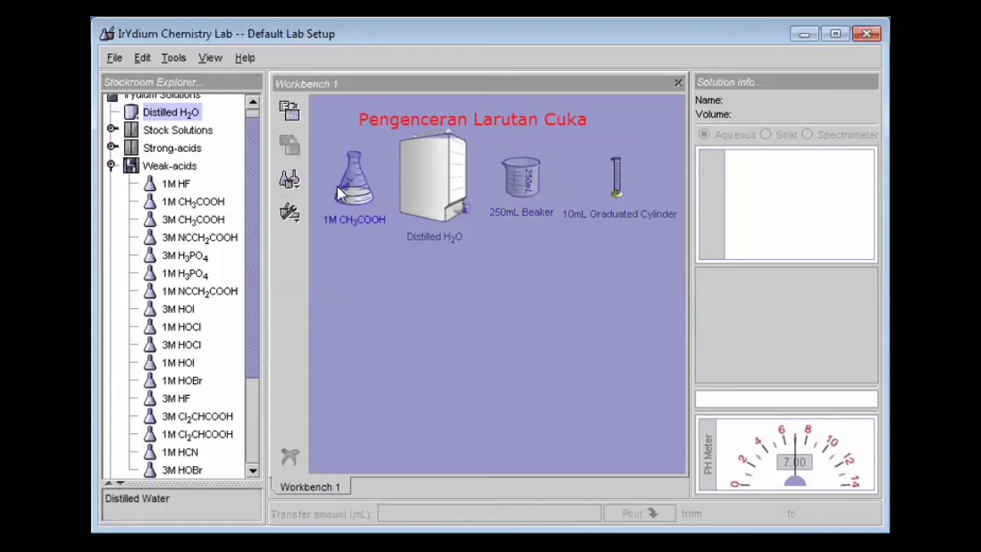
# Add a 100mL volumetric flask to the workbench and position it below the 10mL graduated cylinder
pyautogui.click(288, 180)
pyautogui.moveTo(331, 280)
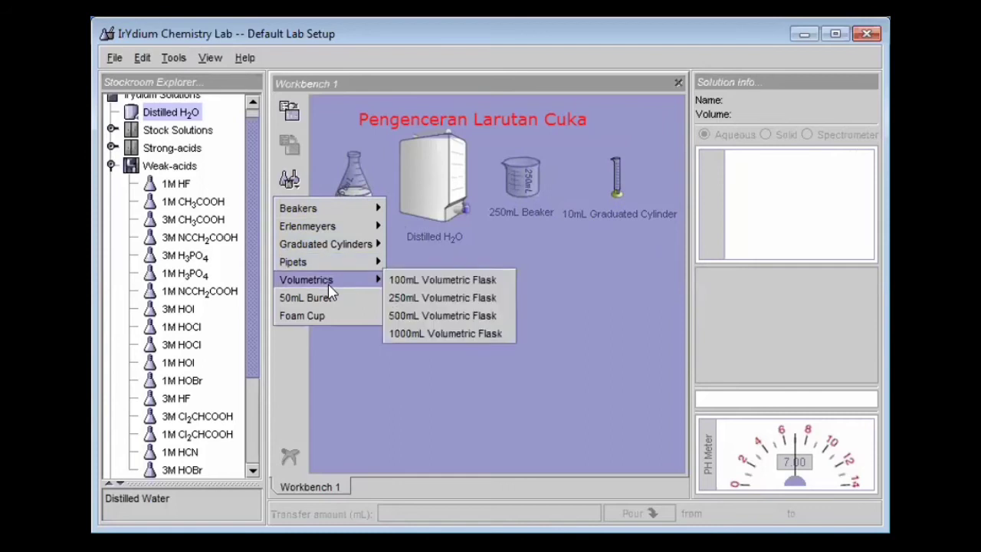
pyautogui.click(468, 288)
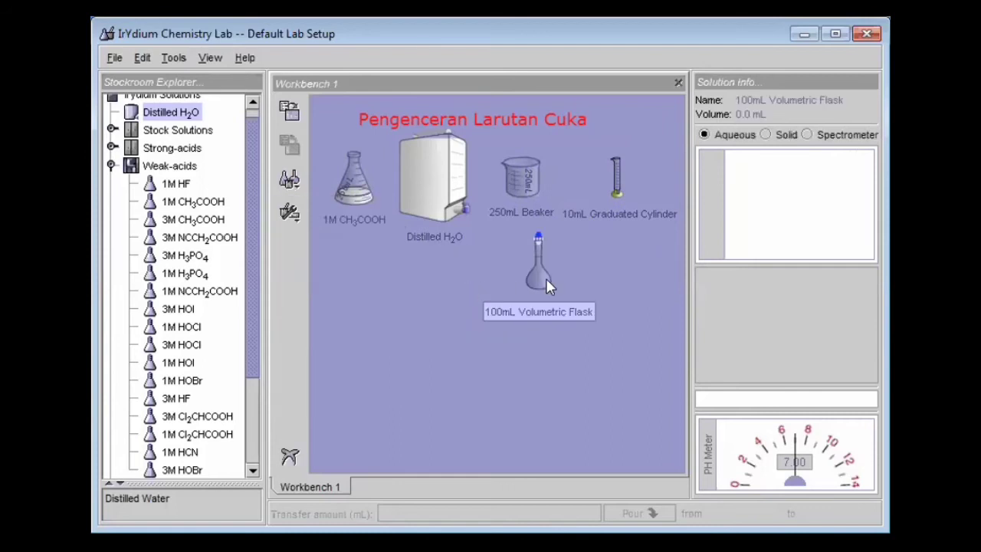
pyautogui.moveTo(539, 273); pyautogui.dragTo(623, 281)
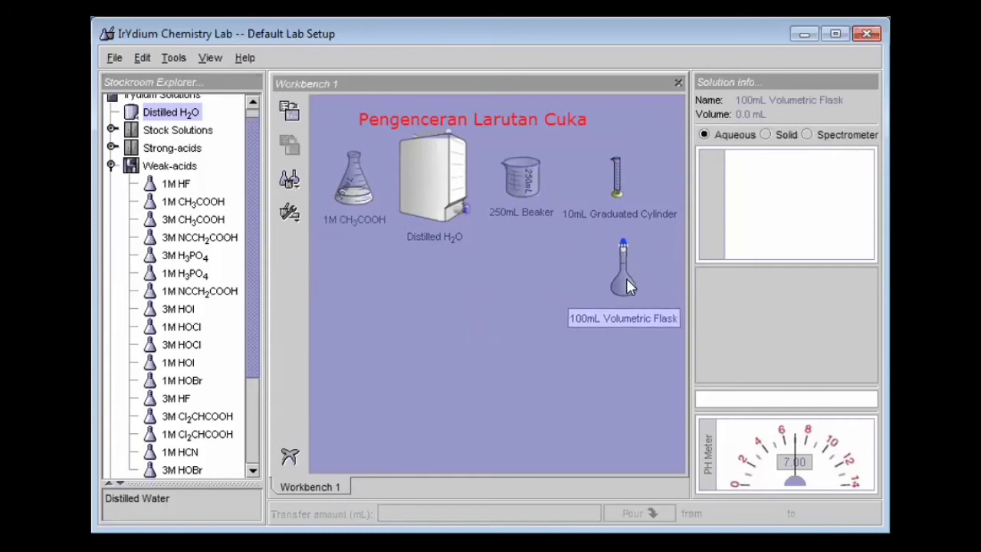
# Move the graduated cylinder to free workbench space, pour 10 mL of 1M CH3COOH into it, and return the acid flask beside the distilled water
pyautogui.moveTo(619, 187); pyautogui.dragTo(411, 306)
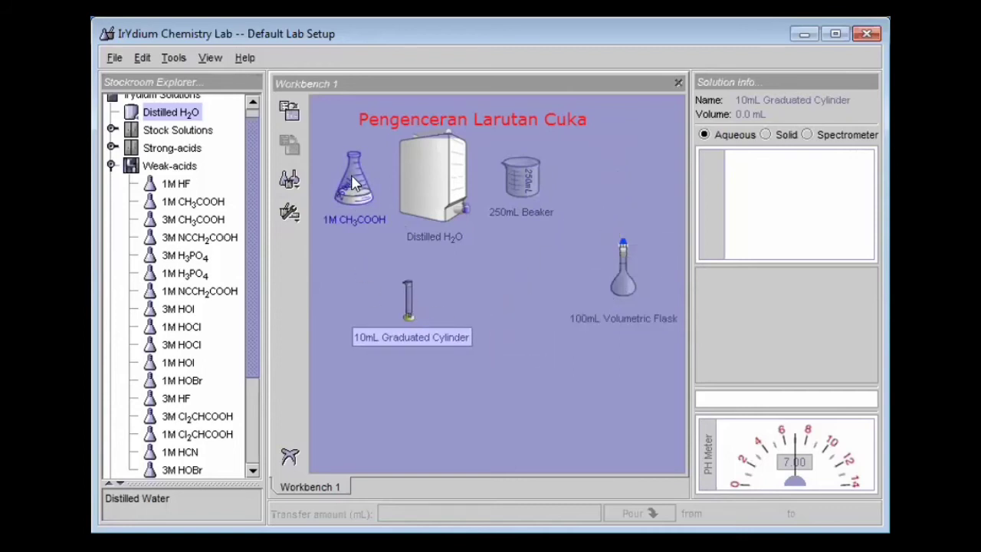
pyautogui.moveTo(352, 182); pyautogui.dragTo(408, 307)
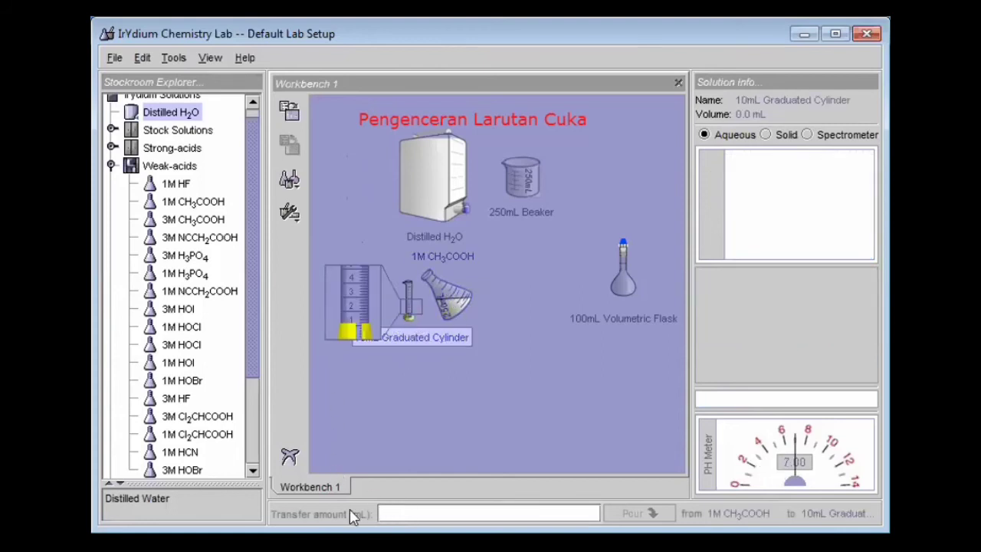
pyautogui.click(385, 513)
pyautogui.write('10')
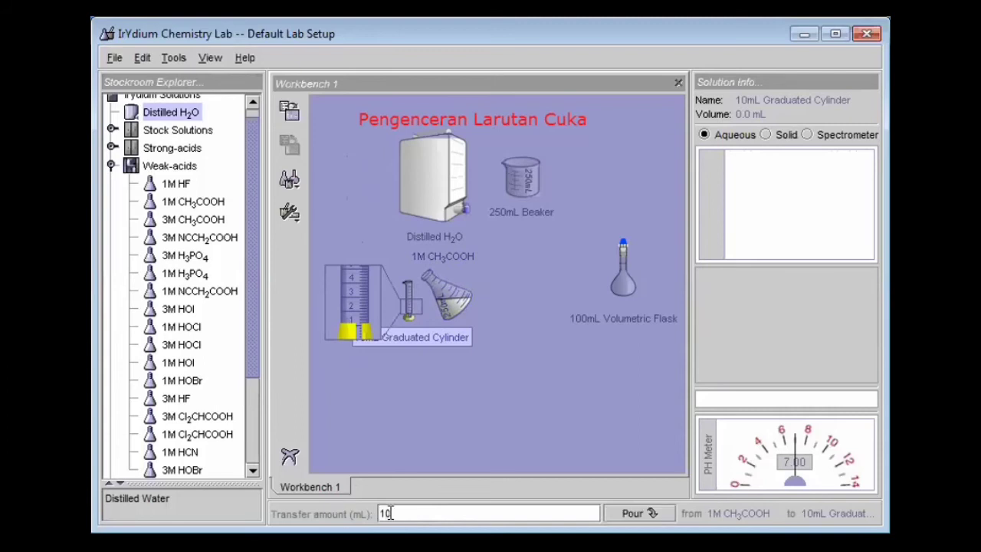
pyautogui.press('Return')
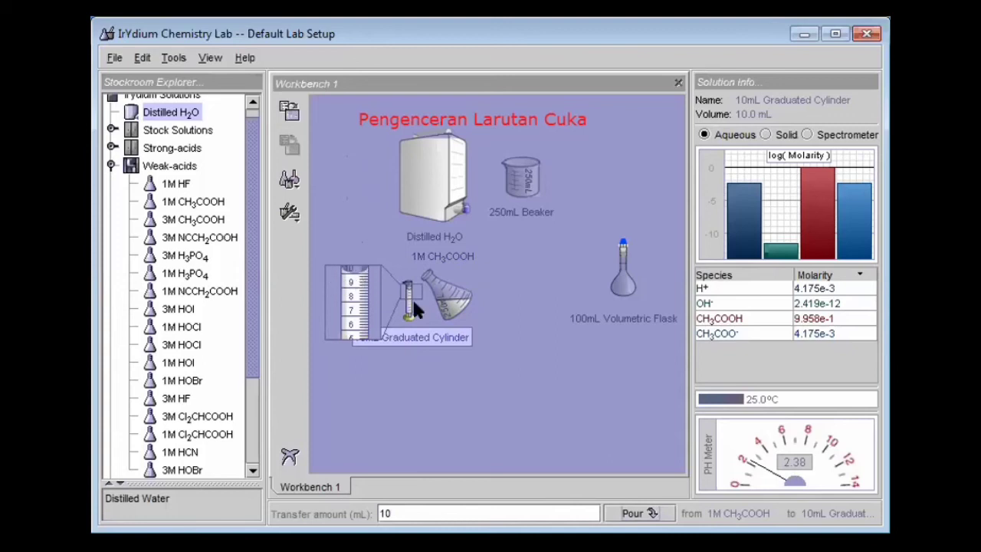
pyautogui.moveTo(438, 290); pyautogui.dragTo(355, 178)
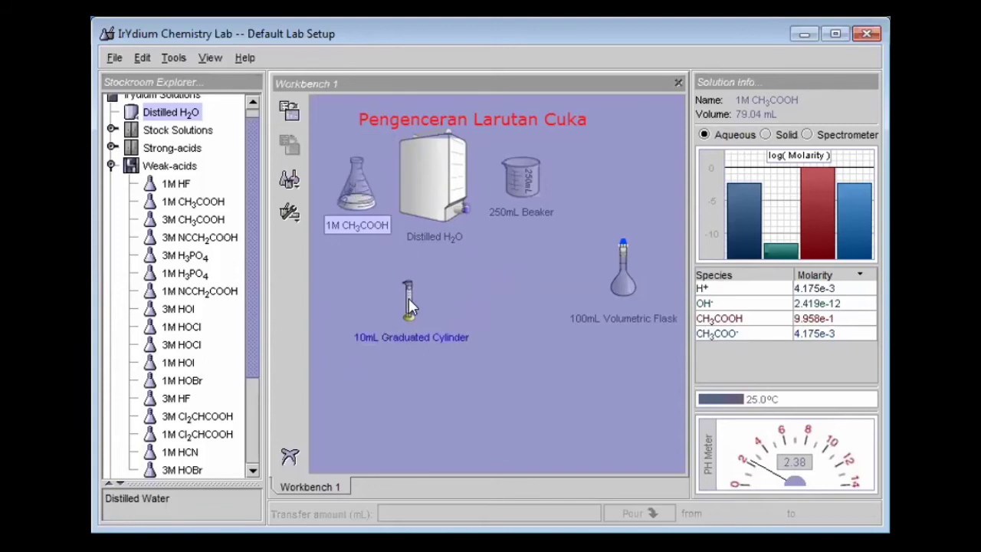
# Hold the filled graduated cylinder over the 100mL volumetric flask, and set it back below the distilled water without pouring
pyautogui.moveTo(408, 298); pyautogui.dragTo(626, 281)
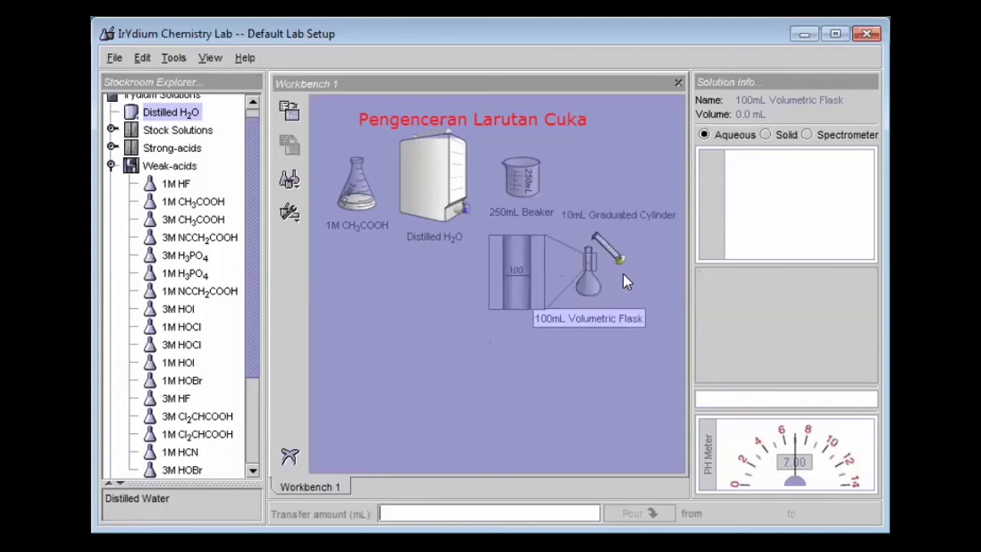
pyautogui.moveTo(600, 236); pyautogui.dragTo(416, 289)
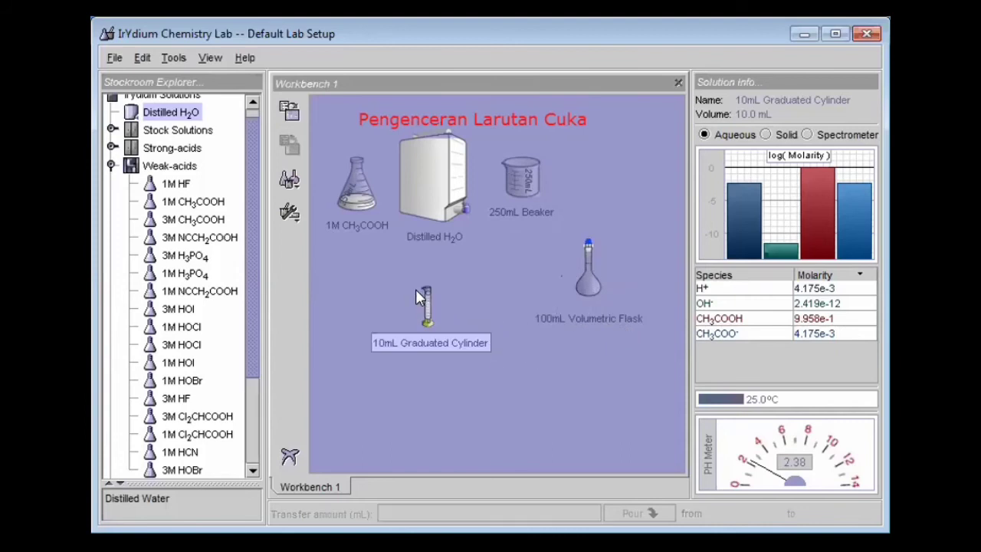
# Pour 150 mL of distilled water into the empty 250mL beaker and set the water container back beside the 1M CH3COOH flask
pyautogui.moveTo(434, 188); pyautogui.dragTo(505, 147)
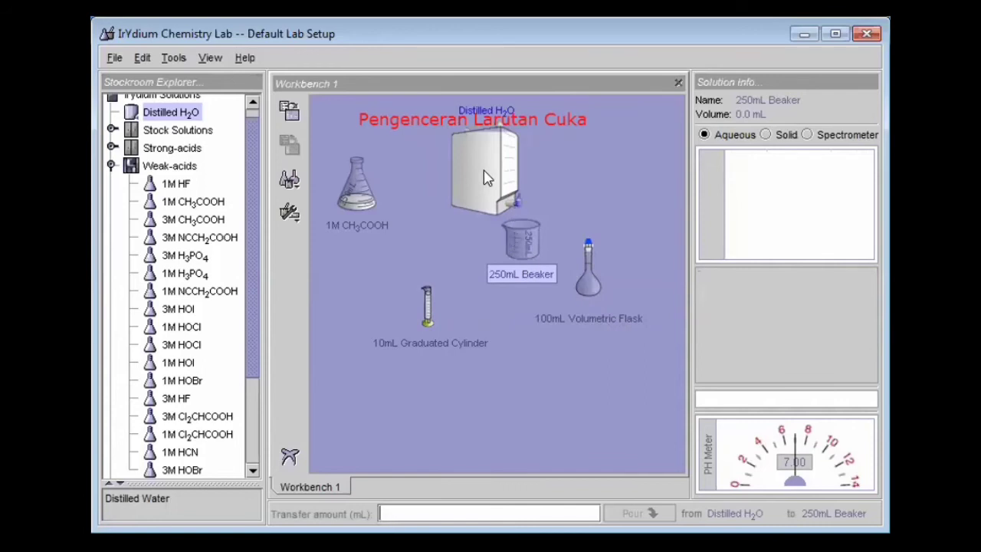
pyautogui.moveTo(484, 170); pyautogui.dragTo(519, 232)
pyautogui.click(440, 511)
pyautogui.write('1')
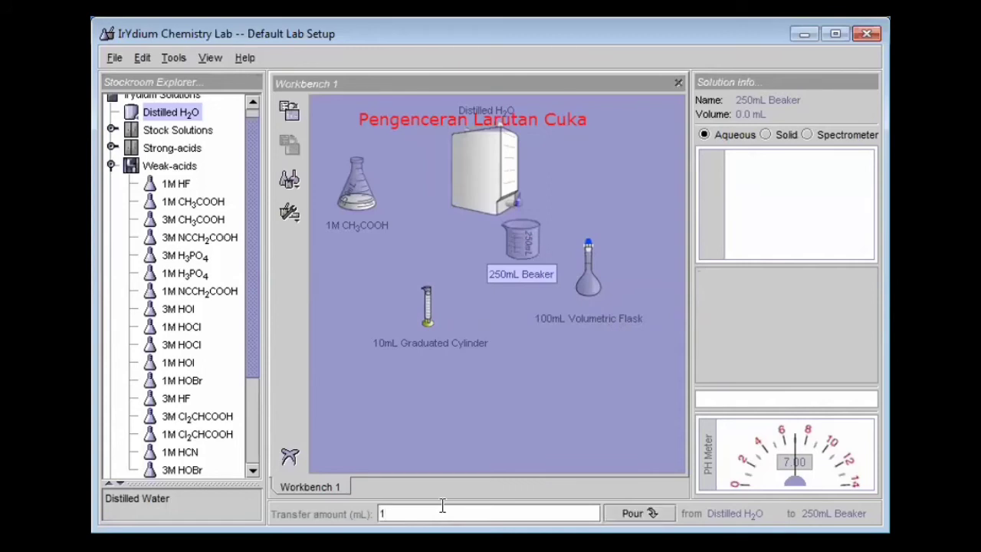
pyautogui.write('50')
pyautogui.click(632, 513)
pyautogui.moveTo(498, 166); pyautogui.dragTo(456, 190)
# Pour 10 mL of distilled water from the 250mL beaker into the 100mL volumetric flask and return the beaker beside the water container
pyautogui.moveTo(524, 244); pyautogui.dragTo(588, 284)
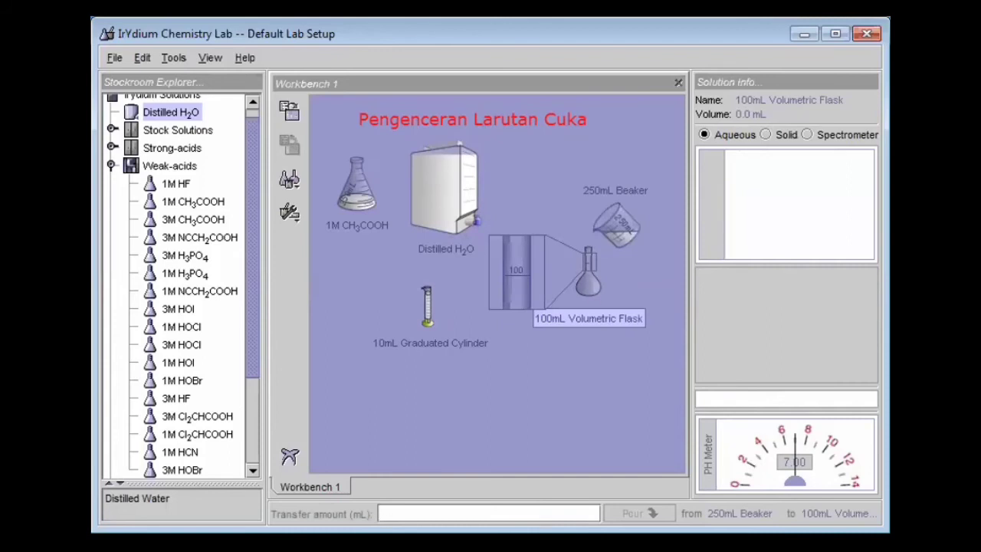
pyautogui.write('10')
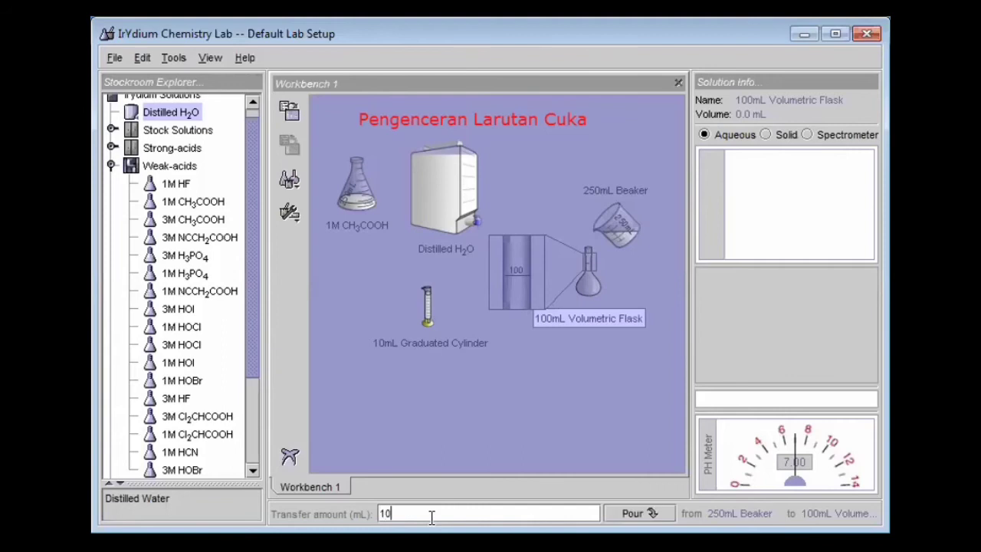
pyautogui.click(633, 513)
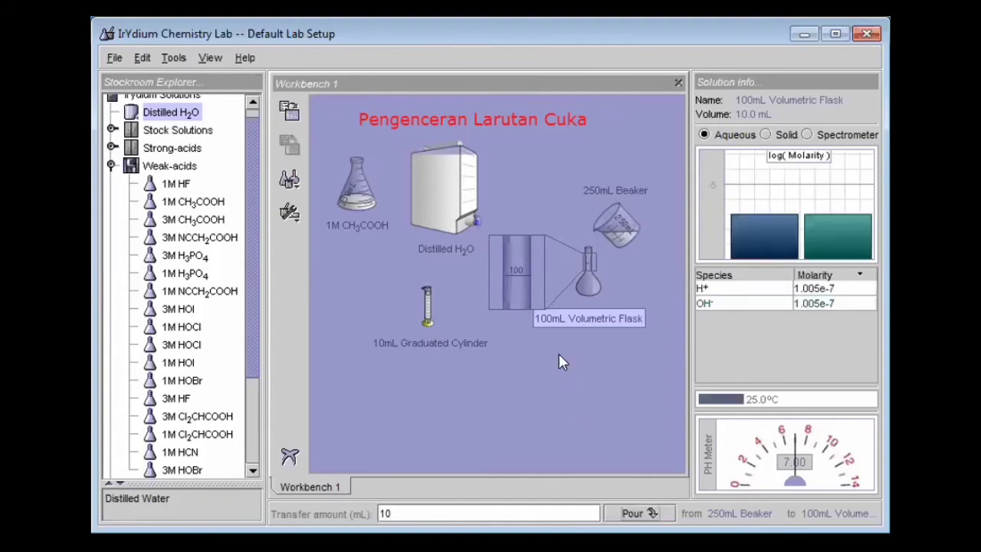
pyautogui.moveTo(621, 219); pyautogui.dragTo(544, 187)
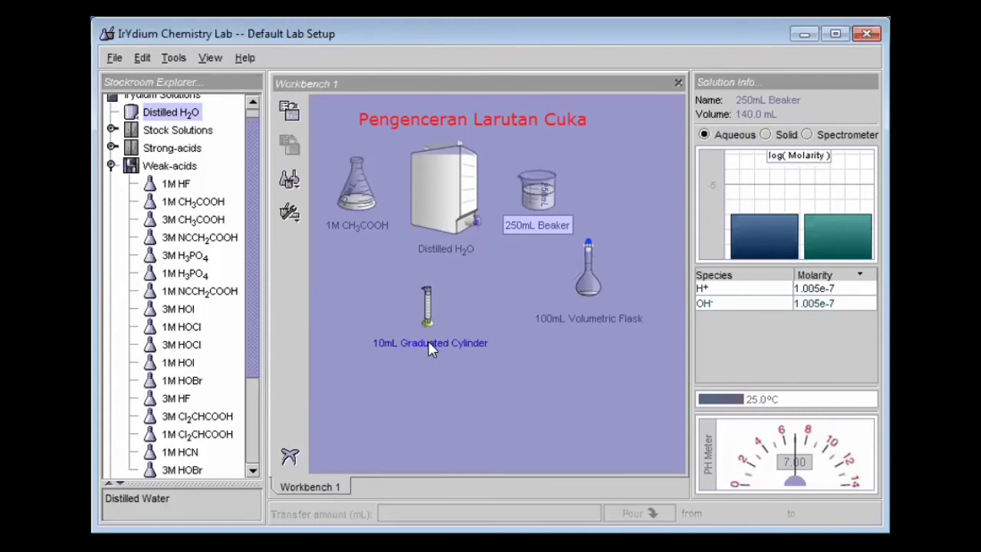
# Pour 10 mL of 1M CH3COOH from the graduated cylinder into the 100mL volumetric flask and set the cylinder below the acid flask
pyautogui.moveTo(428, 345); pyautogui.dragTo(593, 286)
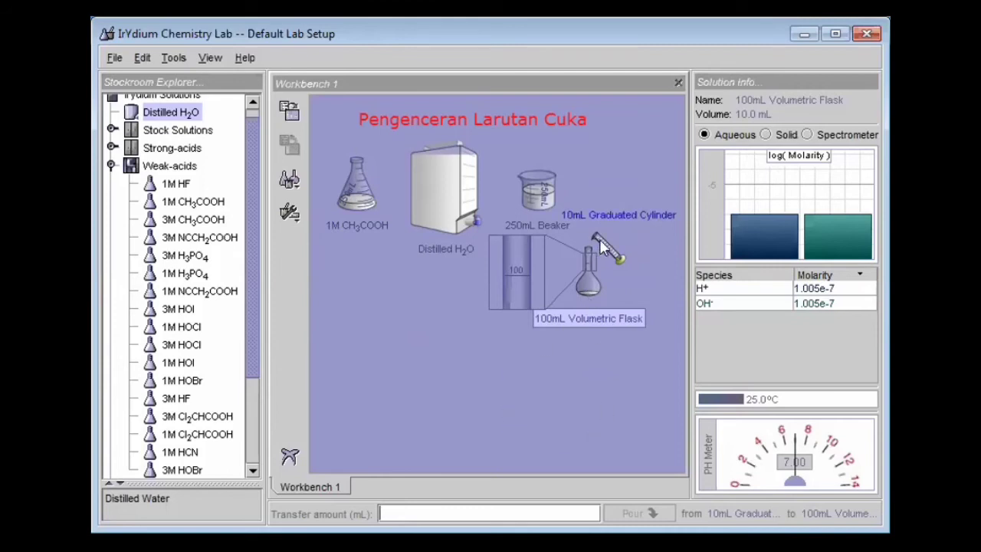
pyautogui.write('10')
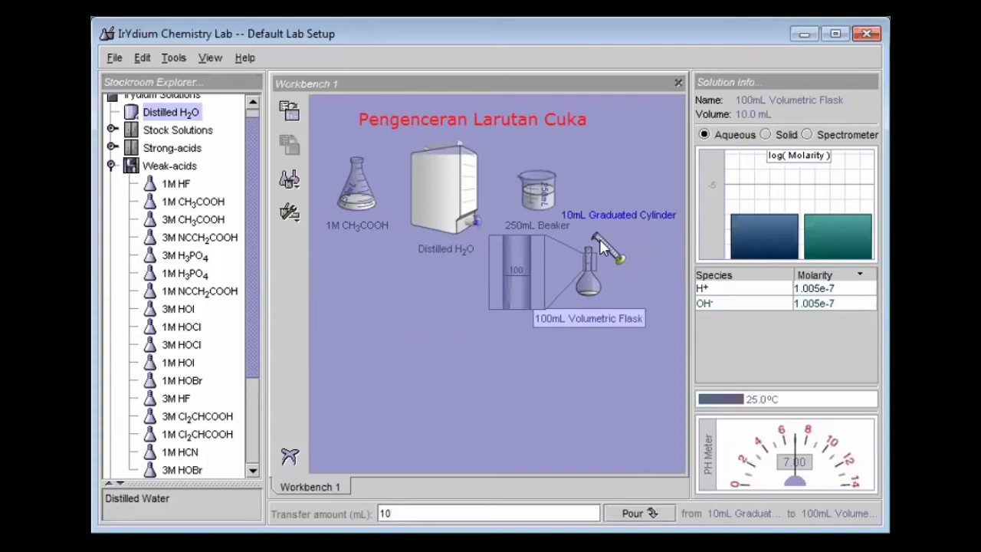
pyautogui.click(644, 513)
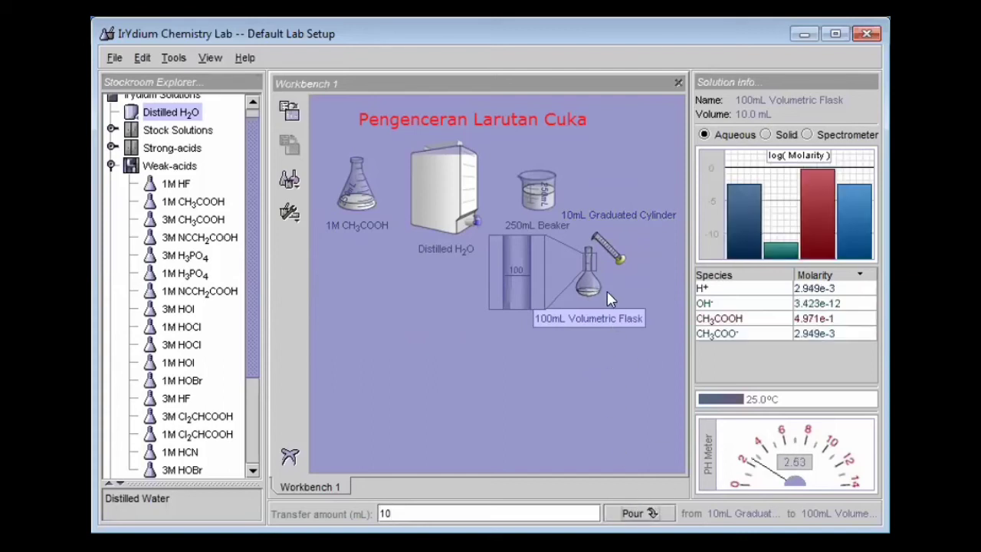
pyautogui.moveTo(606, 242); pyautogui.dragTo(382, 306)
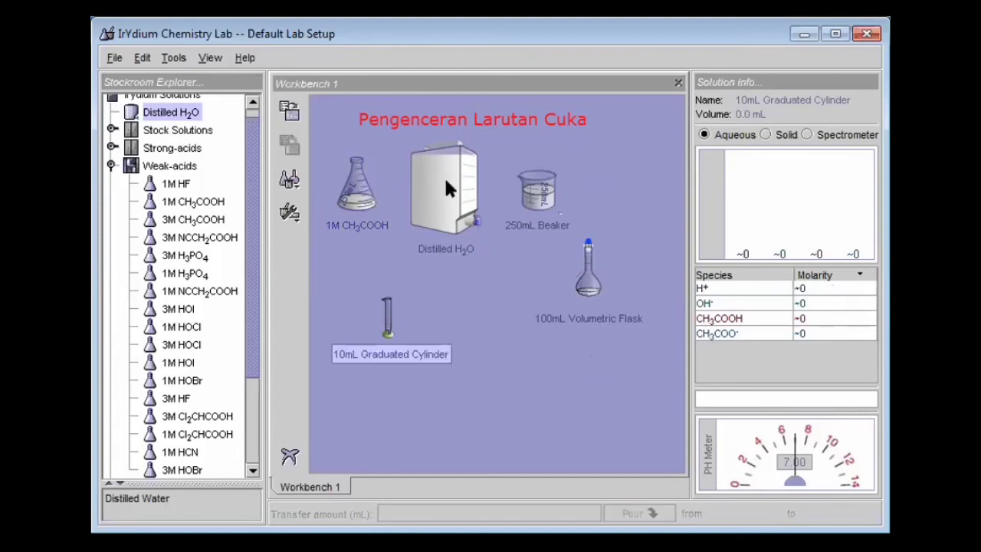
# Rinse the graduated cylinder with 5 mL of water from the beaker and pour the 5 mL into the 100mL volumetric flask
pyautogui.click(540, 200)
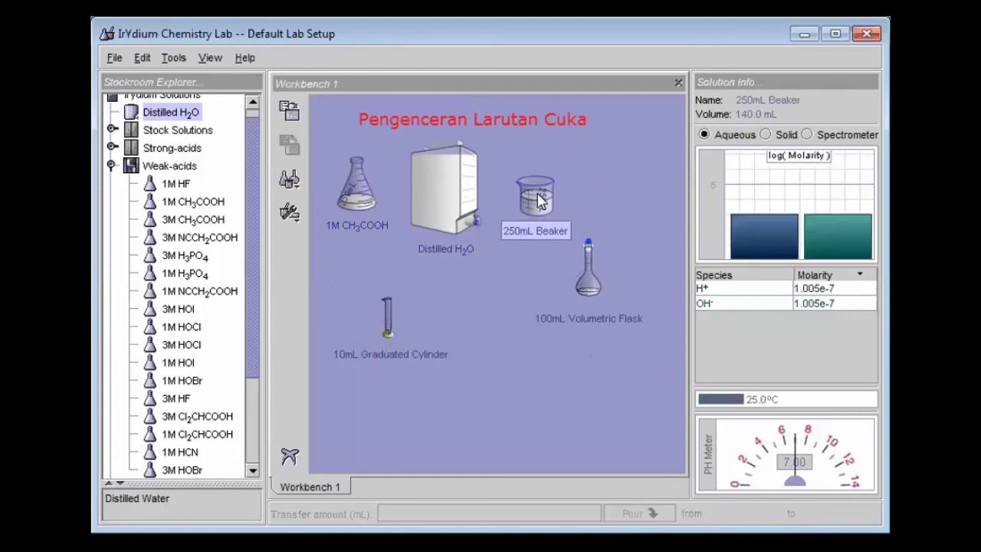
pyautogui.moveTo(540, 199); pyautogui.dragTo(398, 311)
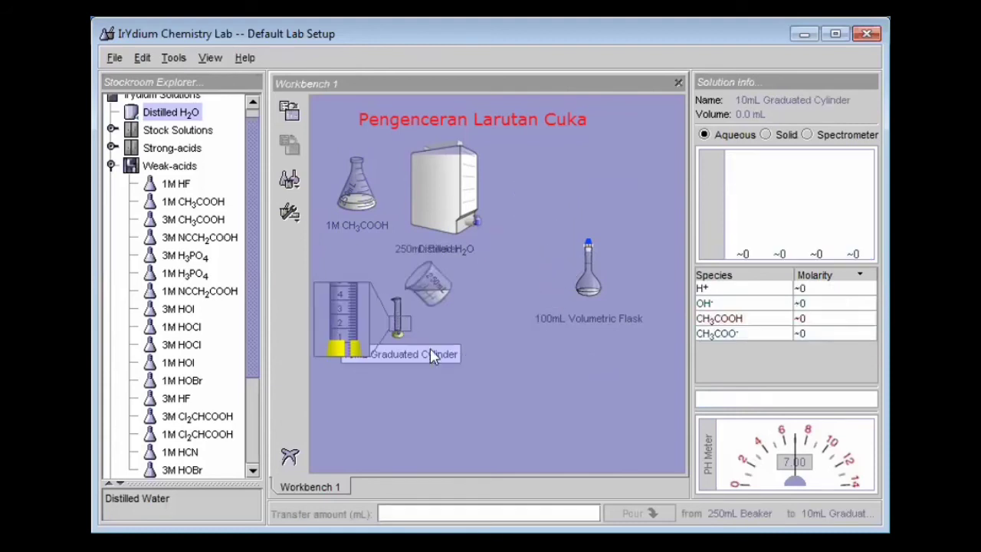
pyautogui.write('5')
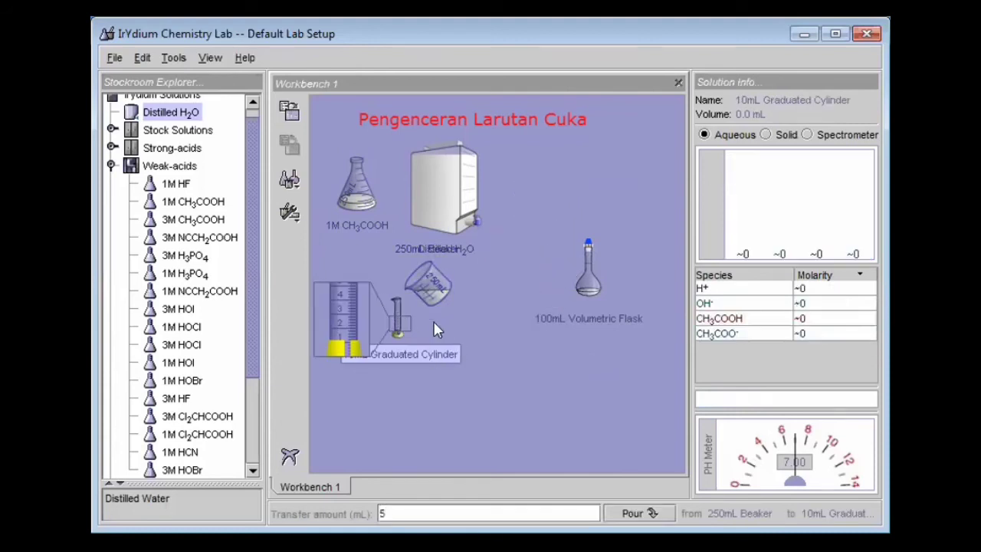
pyautogui.click(632, 513)
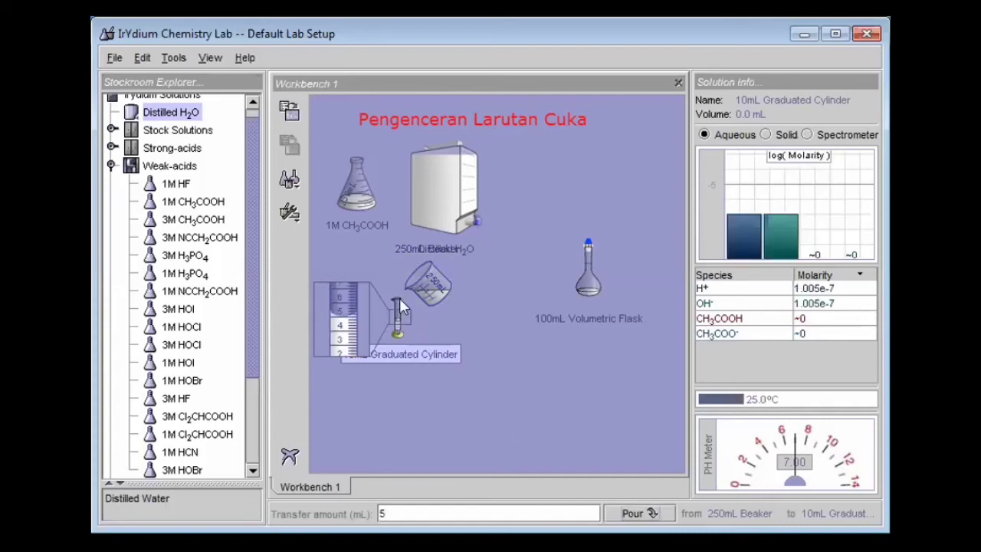
pyautogui.moveTo(393, 314); pyautogui.dragTo(590, 274)
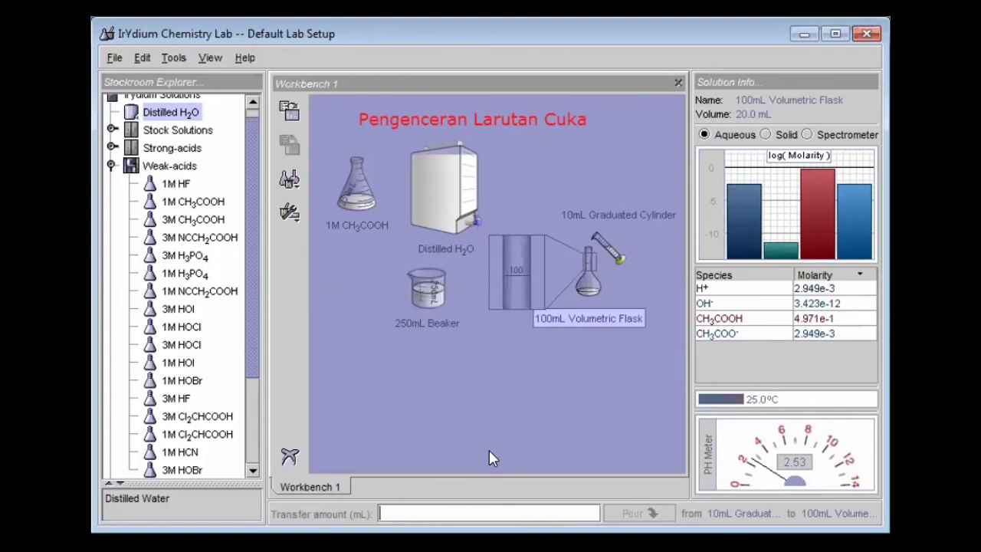
pyautogui.write('5')
pyautogui.press('Return')
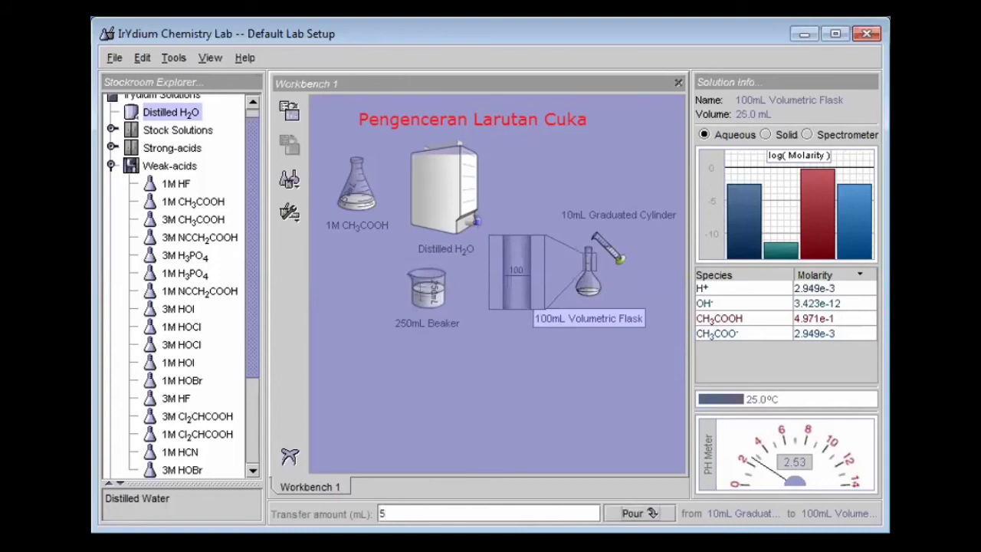
# Rinse the graduated cylinder a second time with 5 mL from the beaker, empty it into the volumetric flask, and set it aside
pyautogui.moveTo(612, 249); pyautogui.dragTo(376, 366)
pyautogui.moveTo(423, 288); pyautogui.dragTo(375, 360)
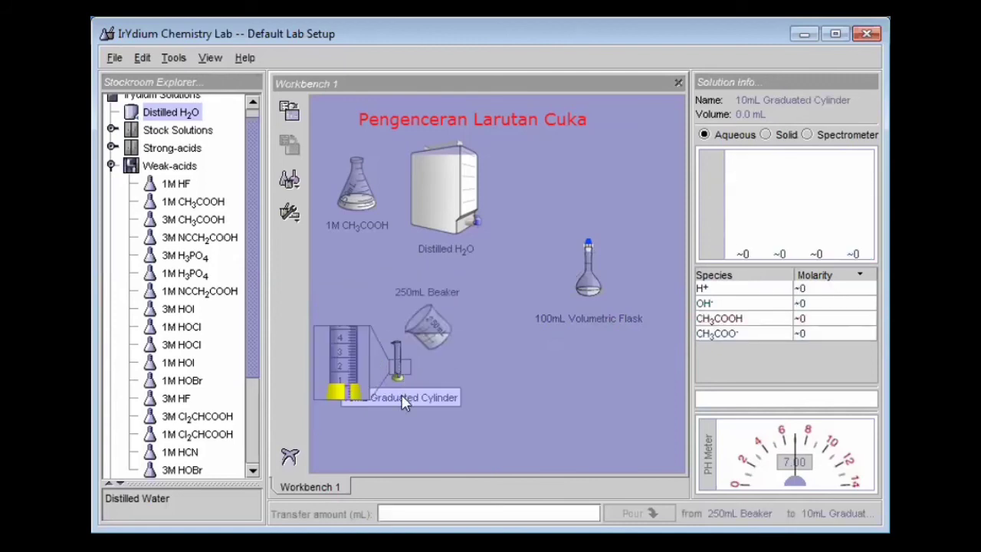
pyautogui.write('5')
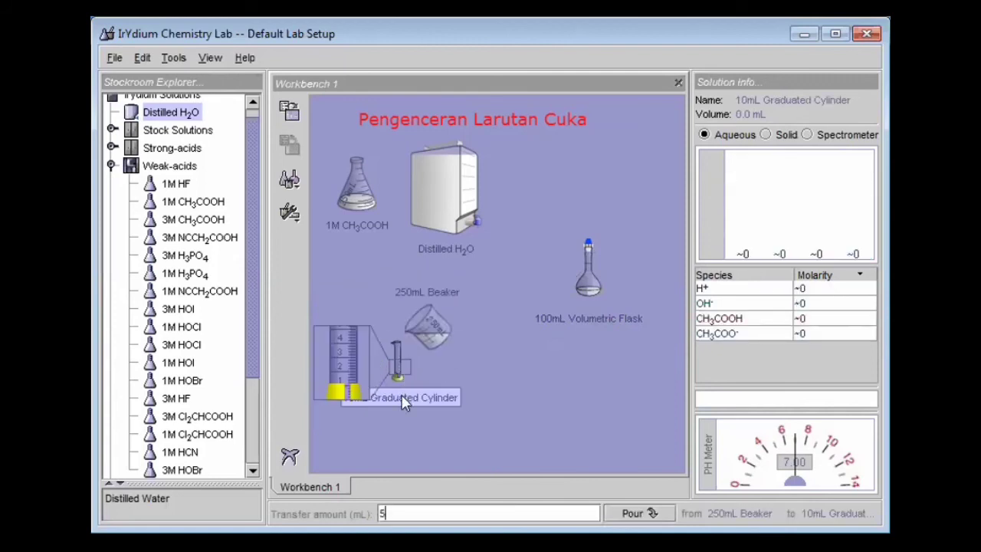
pyautogui.click(629, 513)
pyautogui.moveTo(399, 354); pyautogui.dragTo(588, 284)
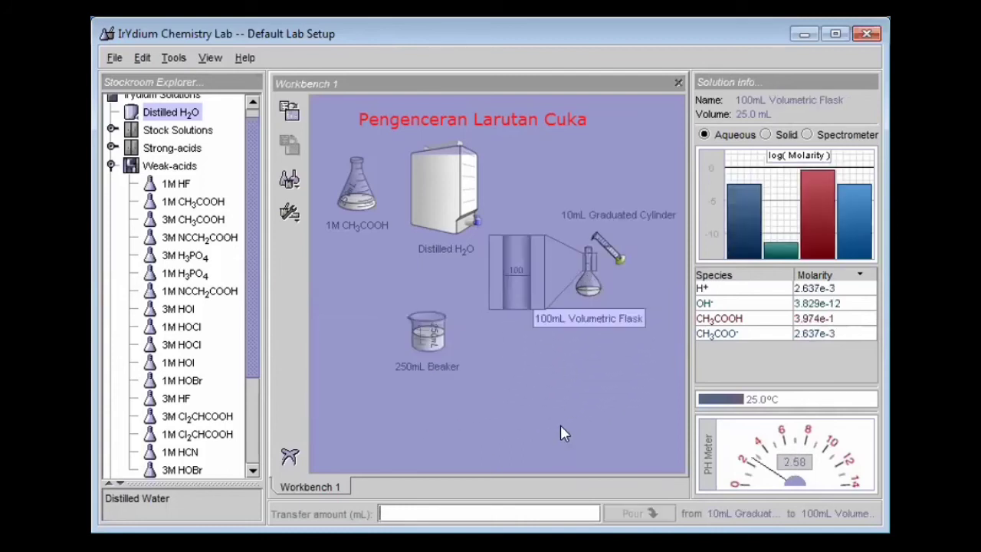
pyautogui.write('5')
pyautogui.click(632, 513)
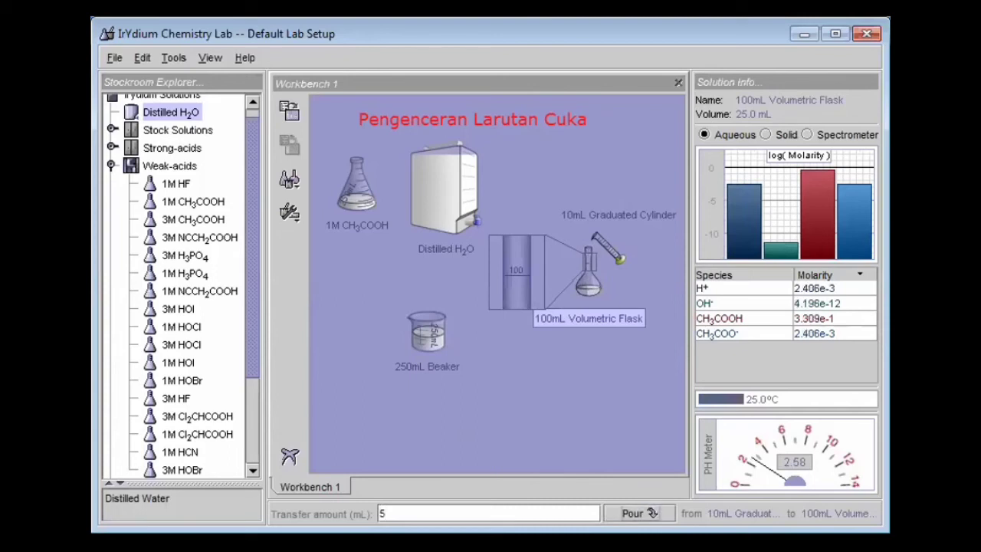
pyautogui.moveTo(611, 246); pyautogui.dragTo(506, 381)
# Pour 70 mL of distilled water from the 250mL beaker into the volumetric flask and set the beaker below the water container
pyautogui.click(596, 282)
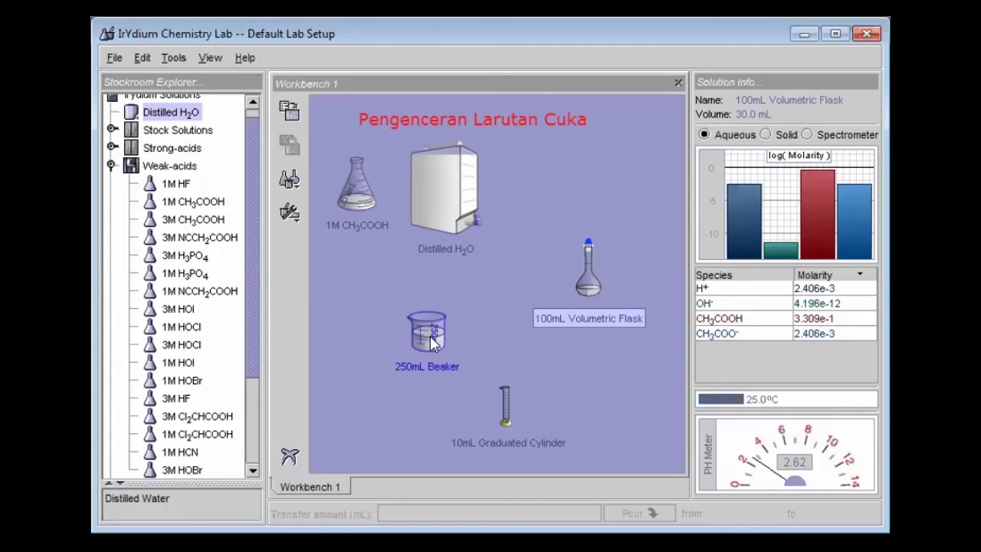
pyautogui.moveTo(422, 339); pyautogui.dragTo(592, 277)
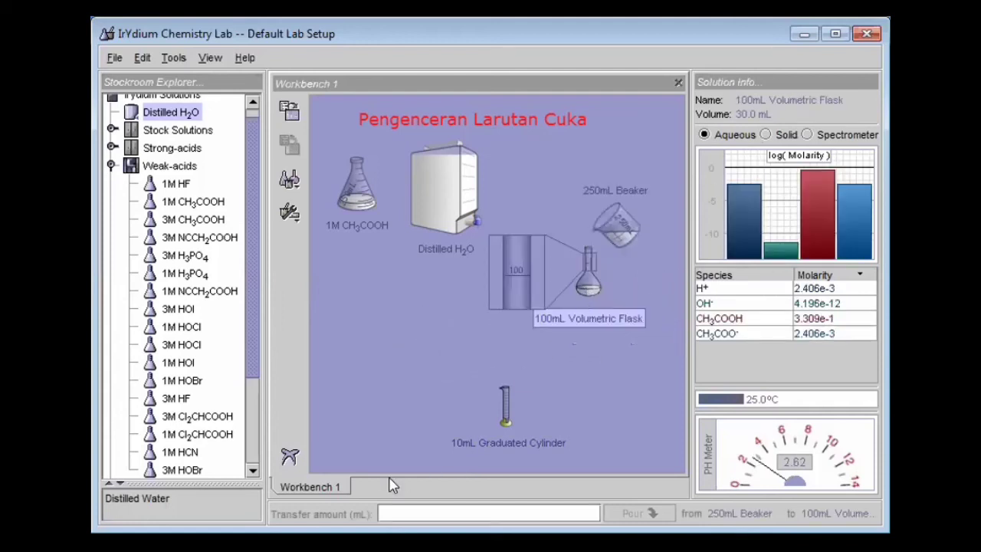
pyautogui.click(384, 512)
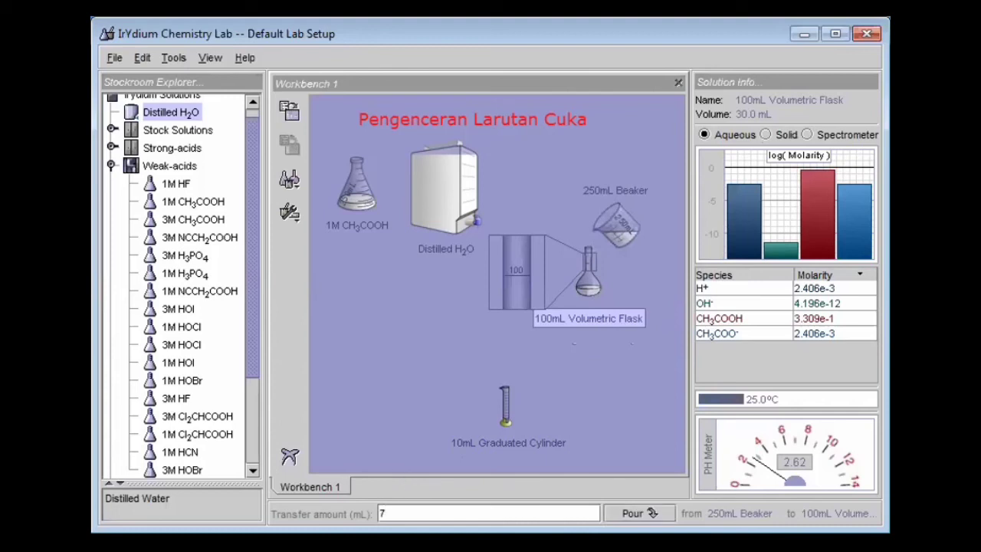
pyautogui.write('70')
pyautogui.press('Return')
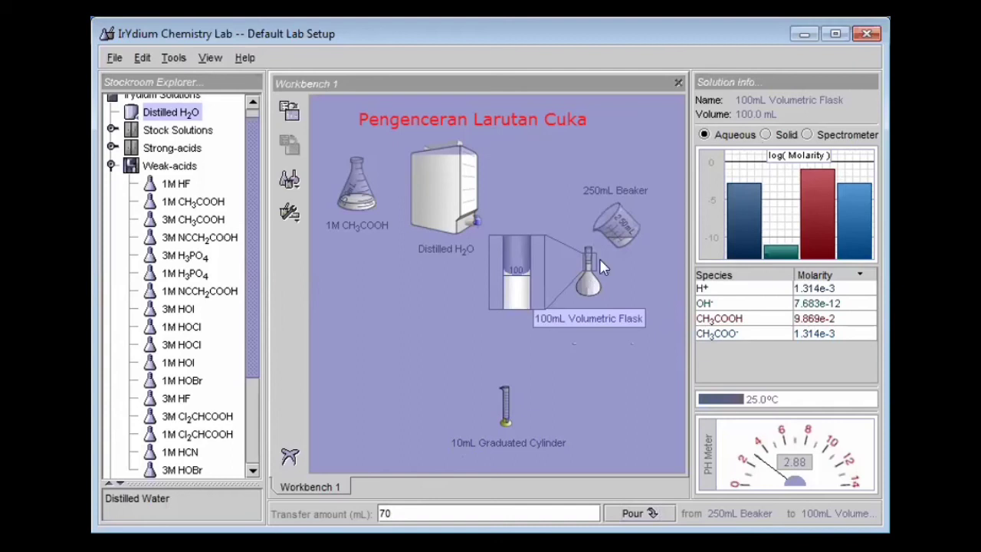
pyautogui.moveTo(620, 215); pyautogui.dragTo(438, 306)
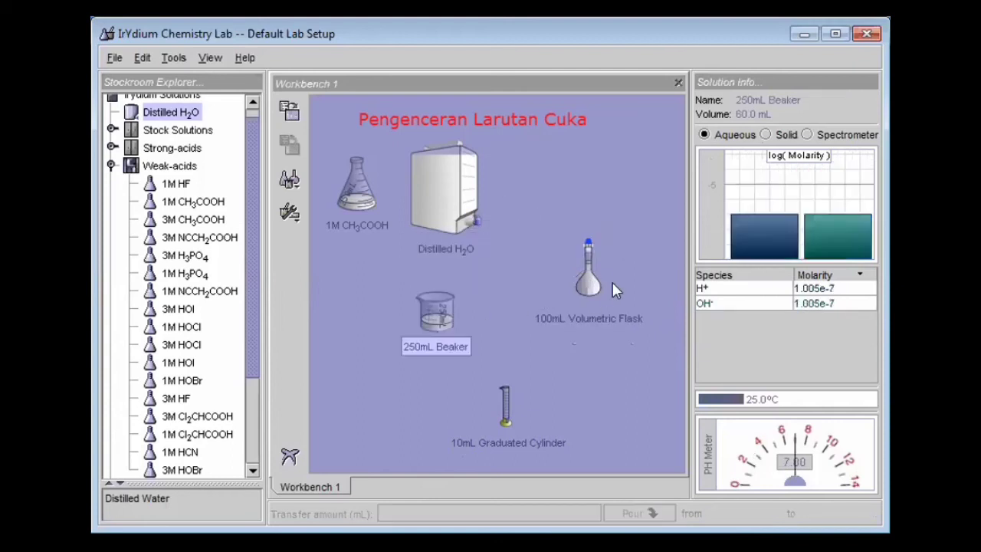
# Move the filled volumetric flask level with the distilled water container and rename it "Larutan CH3COOH 0,1 M"
pyautogui.moveTo(586, 286); pyautogui.dragTo(586, 217)
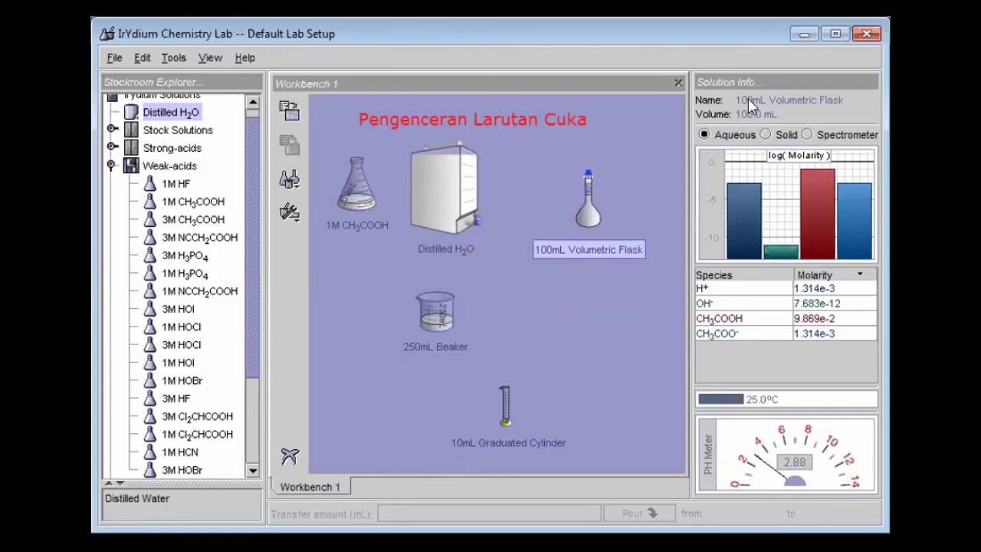
pyautogui.rightClick(597, 257)
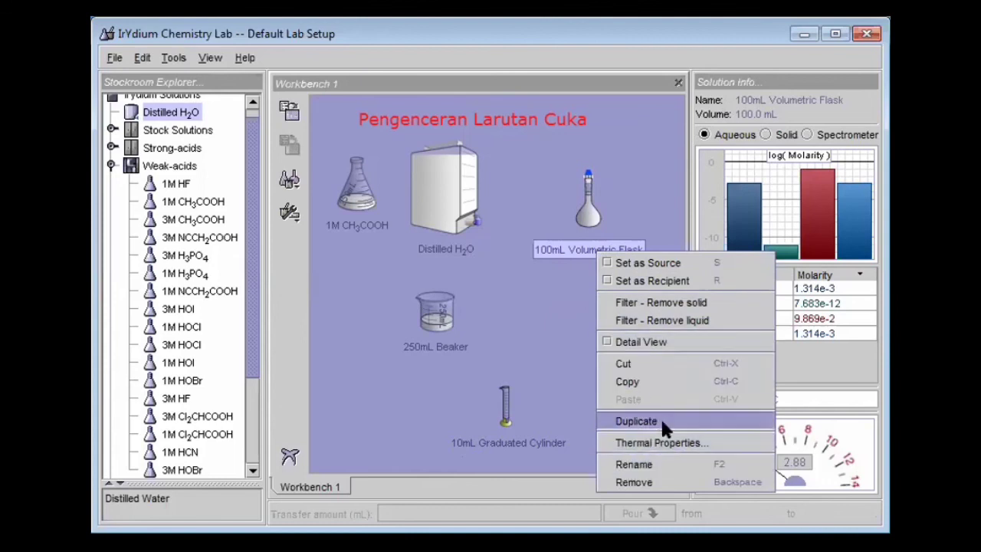
pyautogui.click(648, 464)
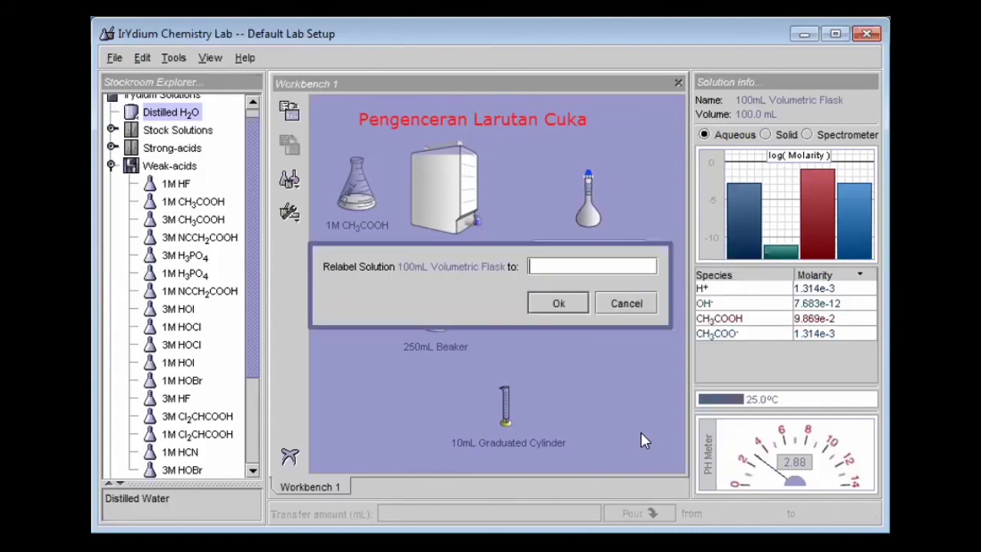
pyautogui.write('Larutan ch')
pyautogui.press('BackSpace')
pyautogui.press('BackSpace')
pyautogui.write('CH3COOH ')
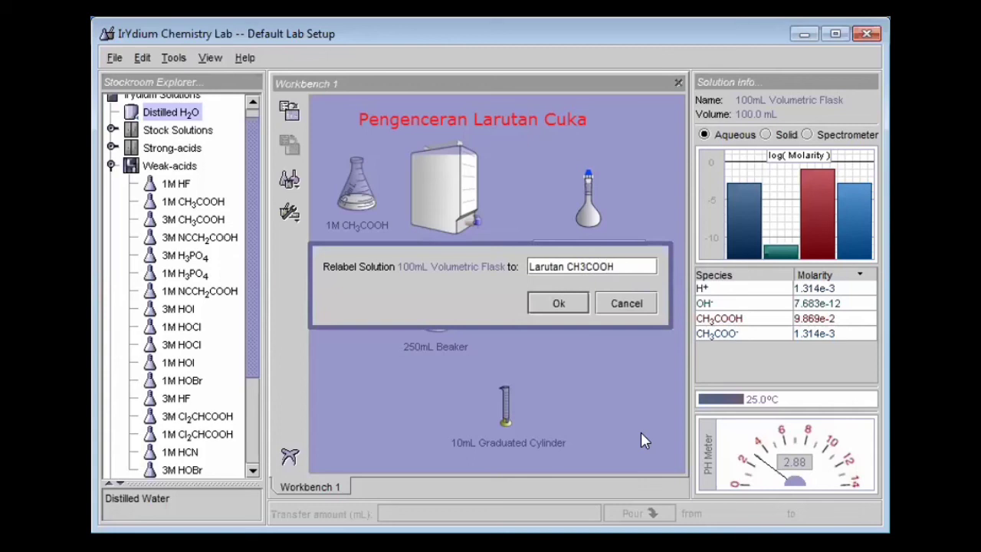
pyautogui.write('0,1 M')
pyautogui.press('Return')
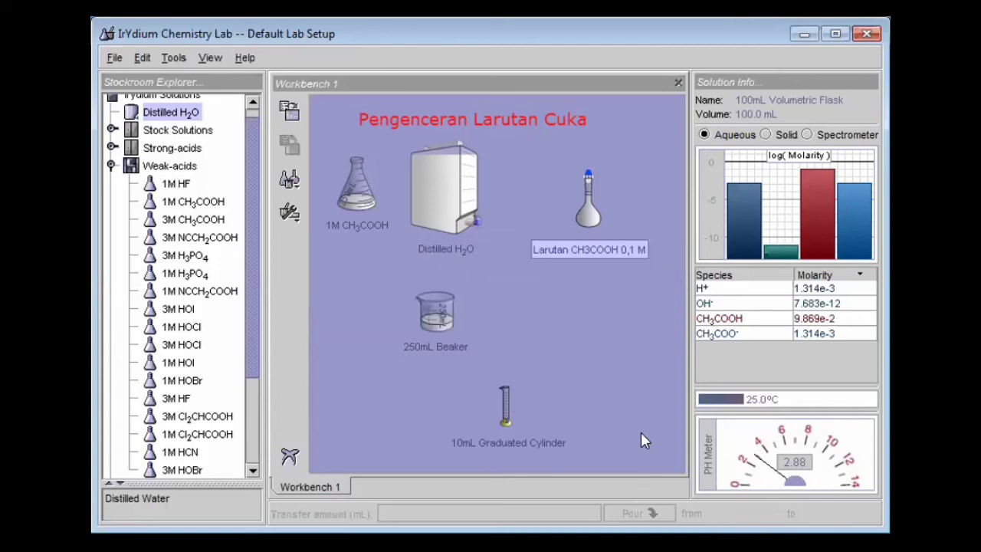